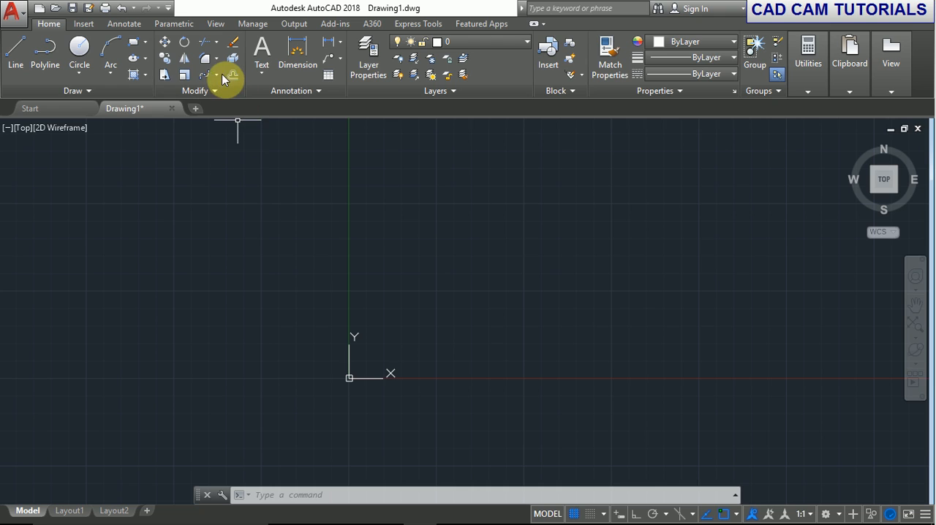
Draw a square with opposite corners at 0,0 and 100,100.
left_click(216, 75)
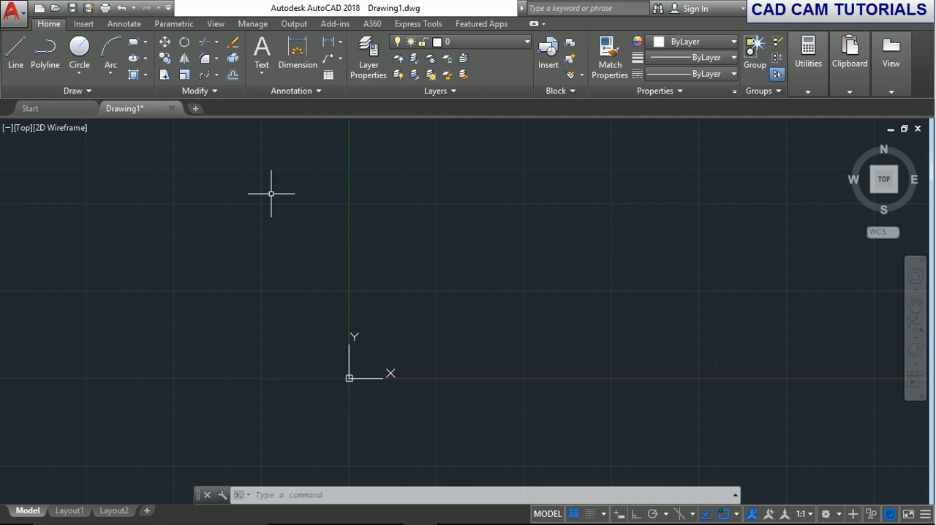
type("r")
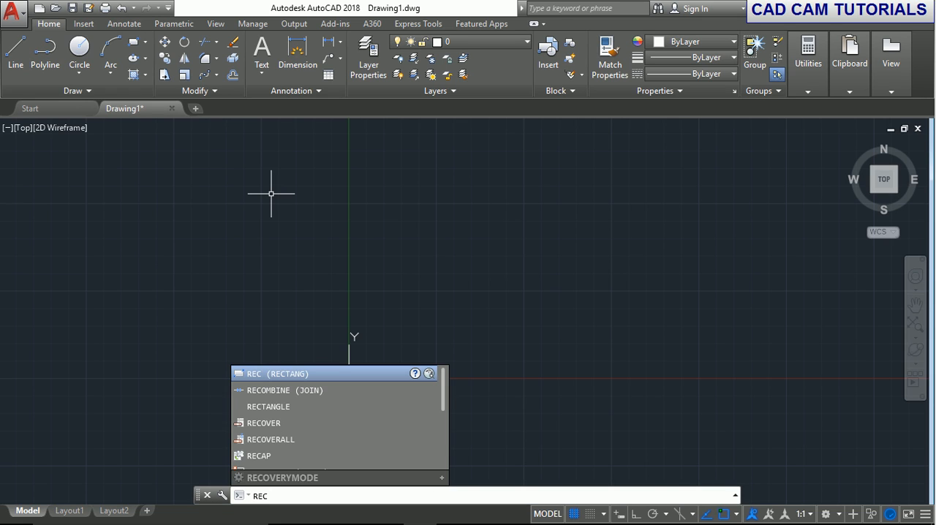
key("Return")
type("0,")
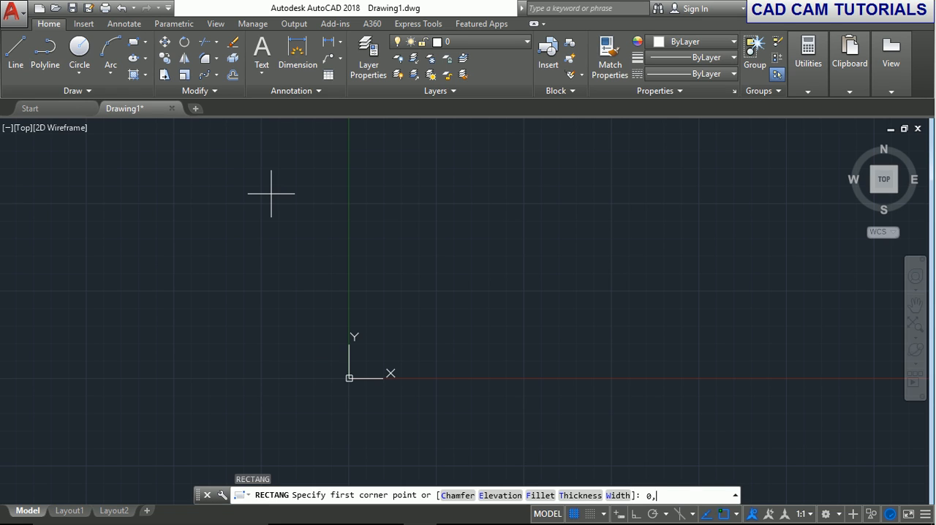
type("0")
key("Return")
type("100,")
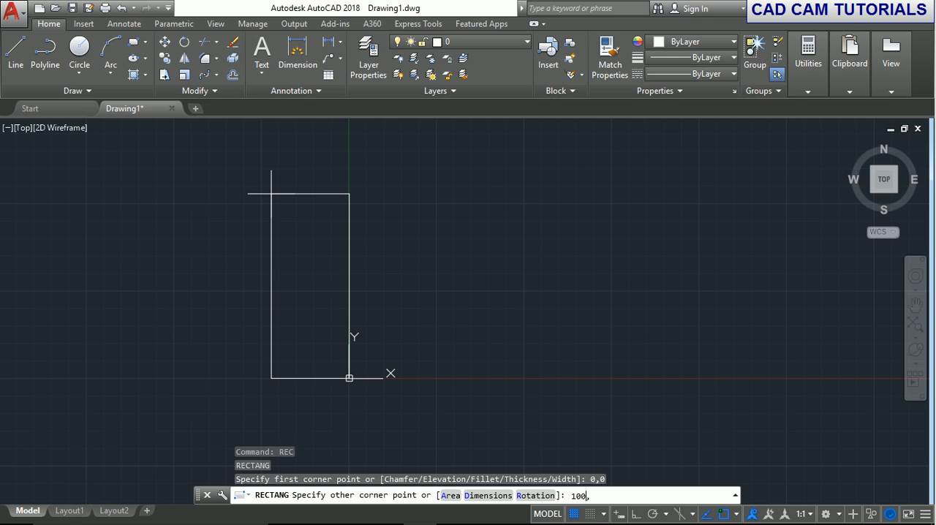
type("100")
key("Return")
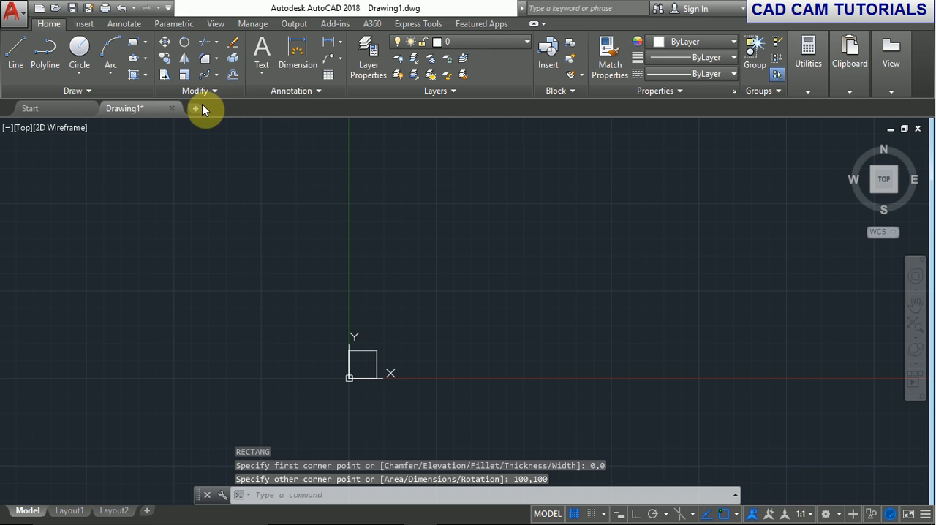
Create a rectangular array of the square and set its count to 6 columns and 4 rows.
left_click(214, 76)
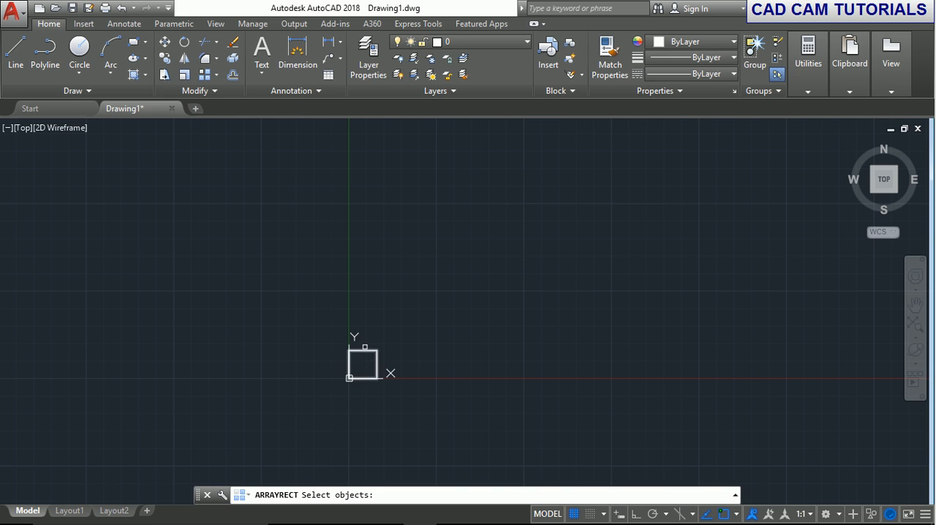
left_click(367, 350)
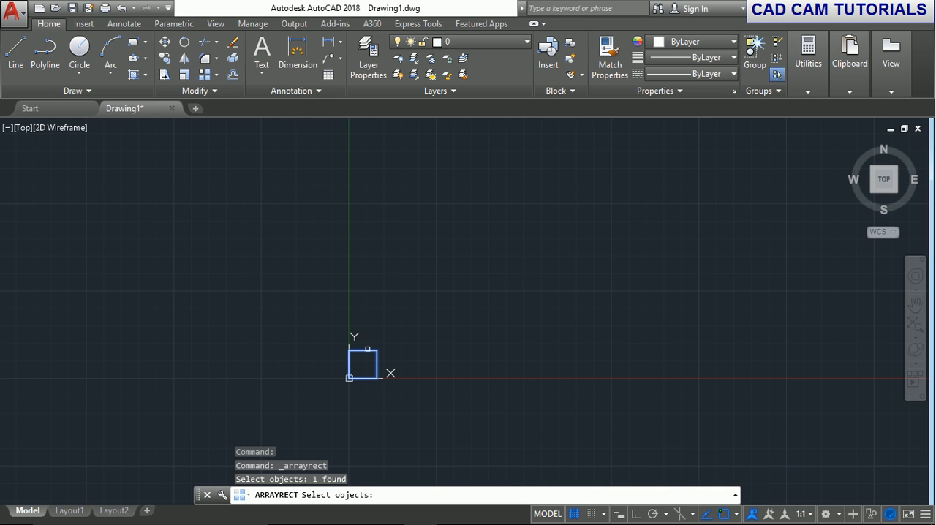
key("Return")
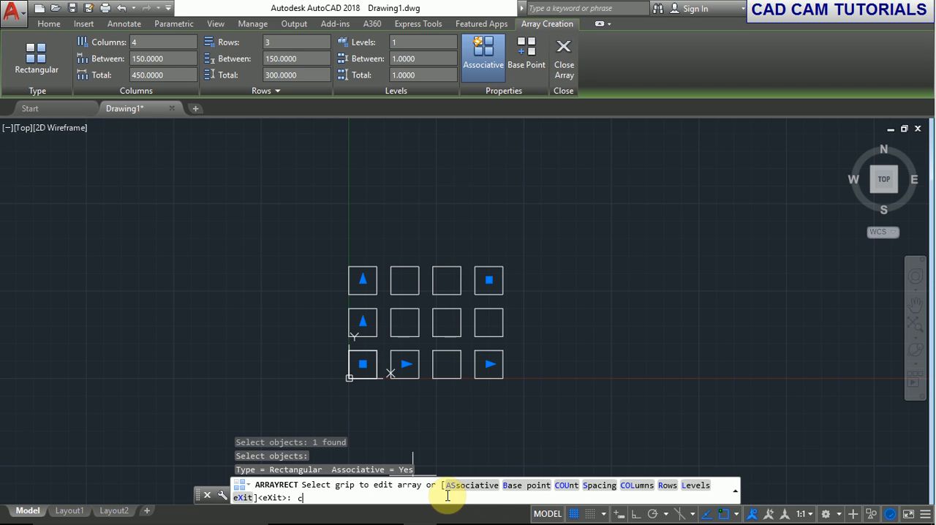
key("Return")
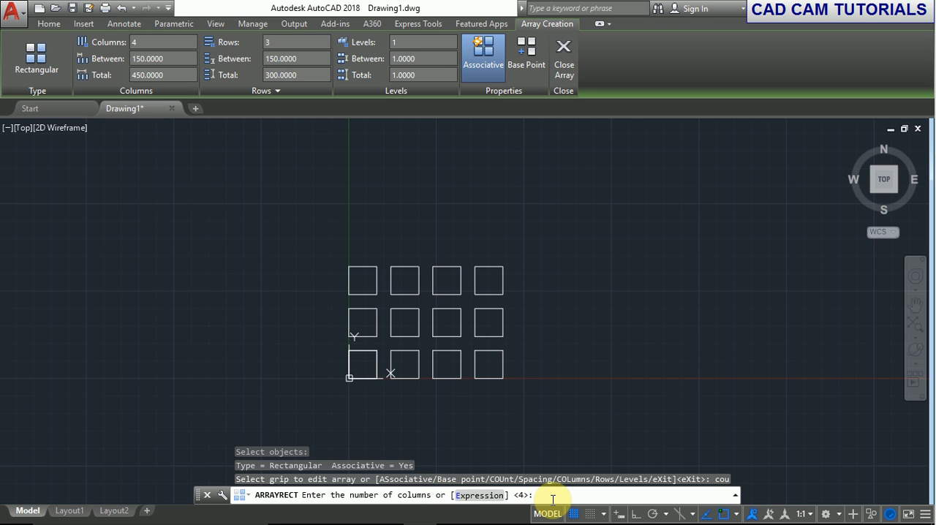
type("6")
key("Return")
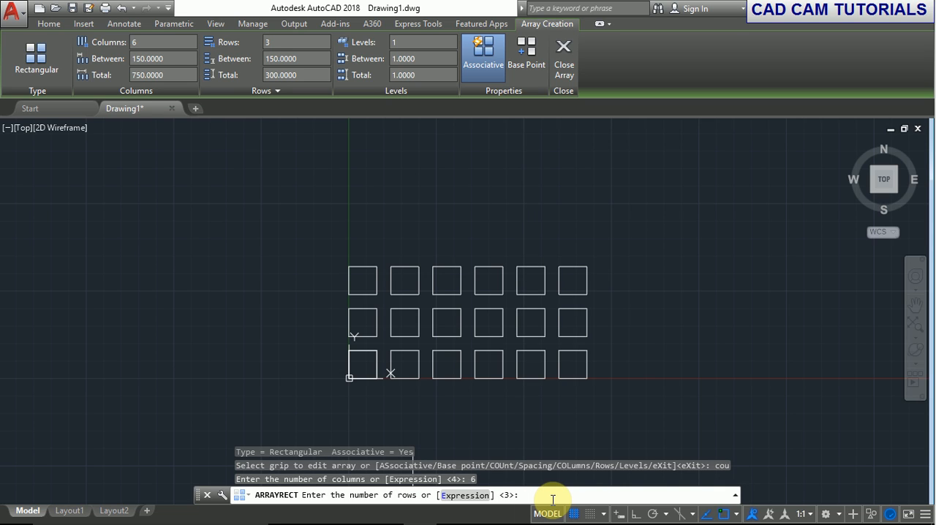
key("Return")
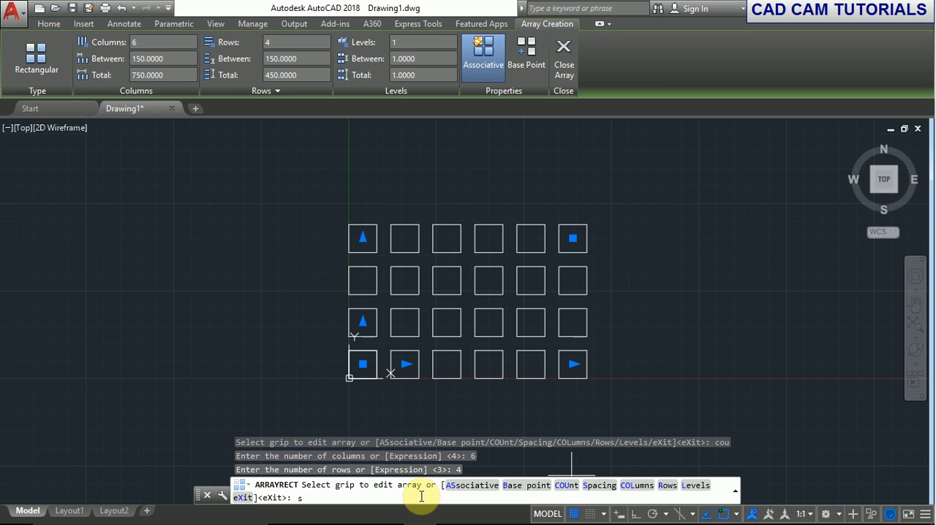
Set the array spacing to 120 between columns and 110 between rows, and finish the array.
key("Return")
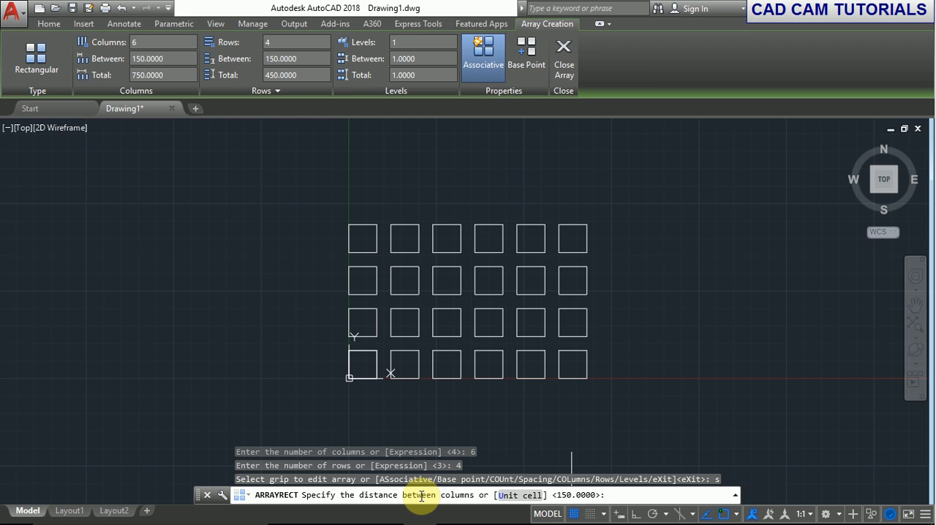
type("120")
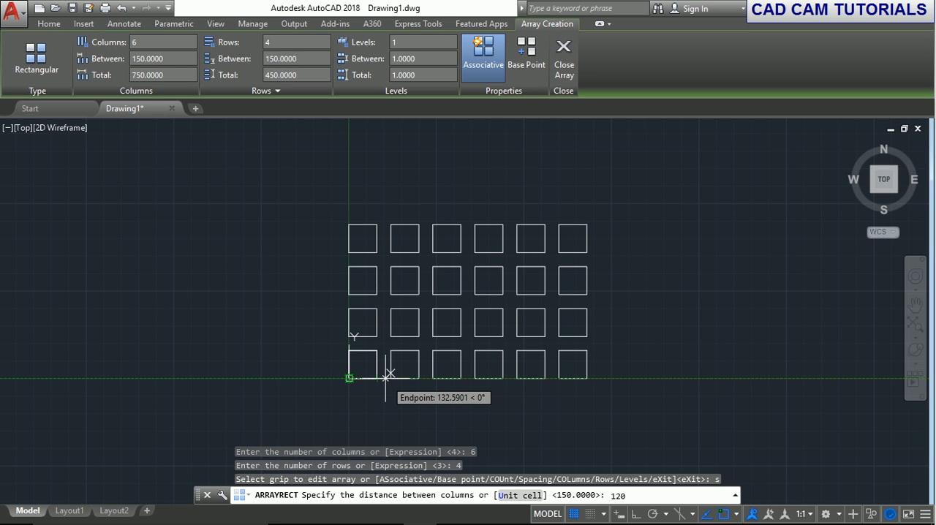
key("Return")
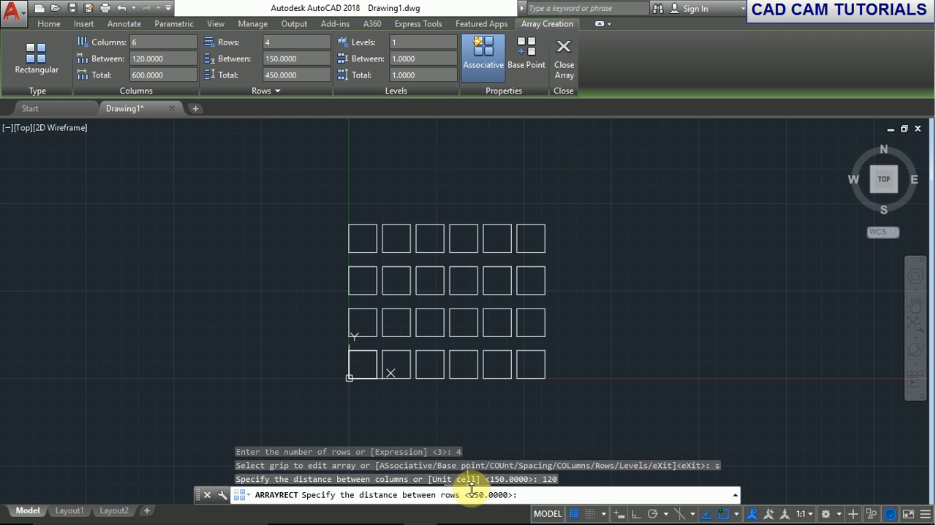
left_click(349, 378)
type("110")
key("Return")
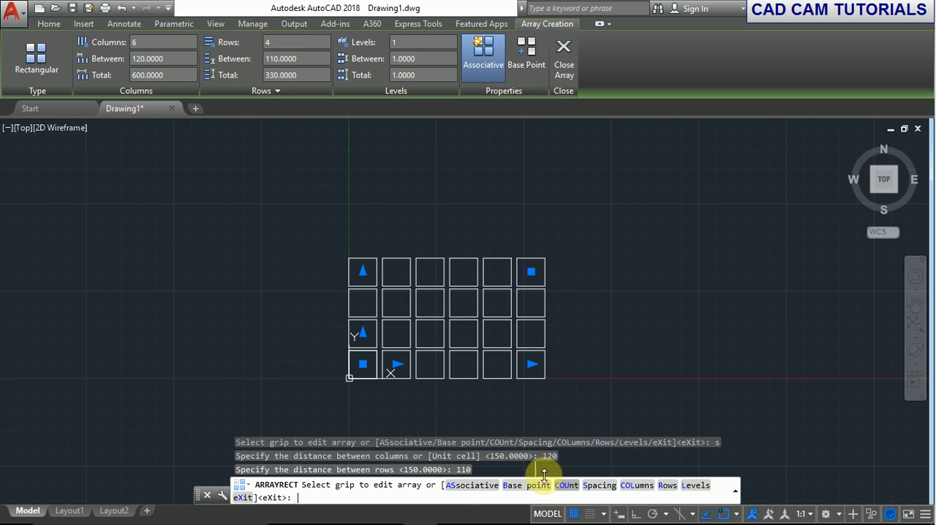
type("x")
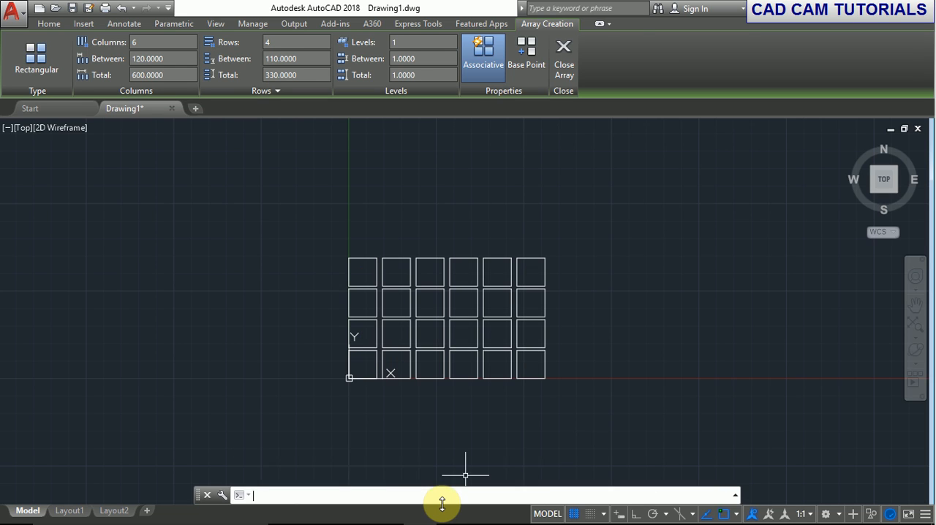
key("Return")
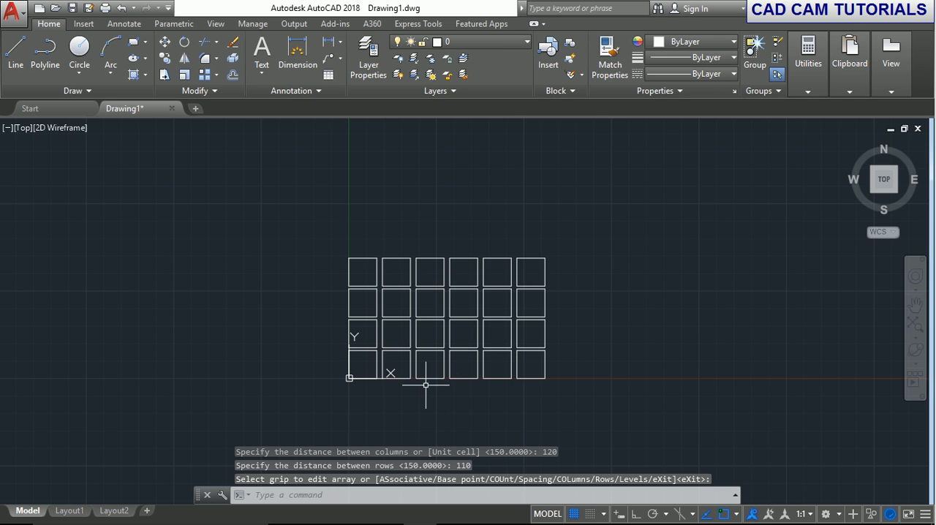
Add a linear dimension below the horizontal gap between the first two squares of the lowest row and inspect its value.
scroll(428, 383, "up", 2)
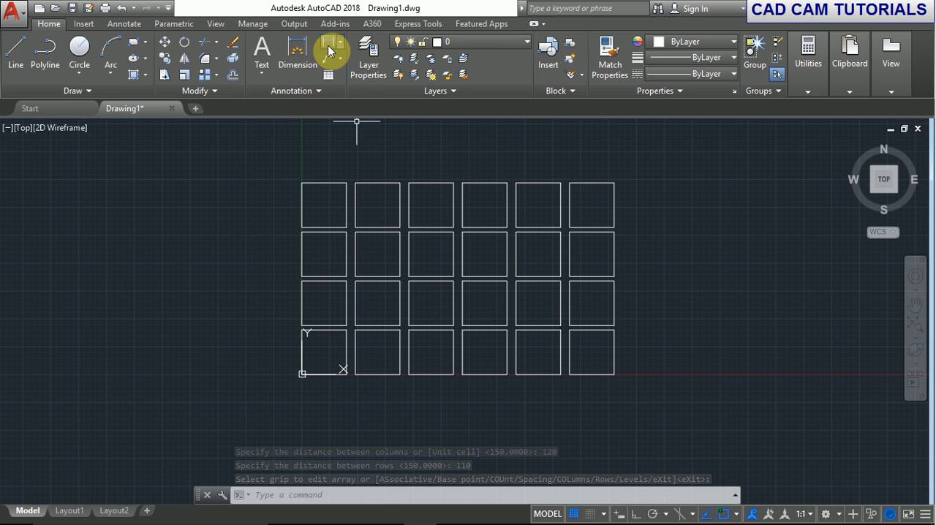
left_click(329, 57)
scroll(352, 388, "up", 3)
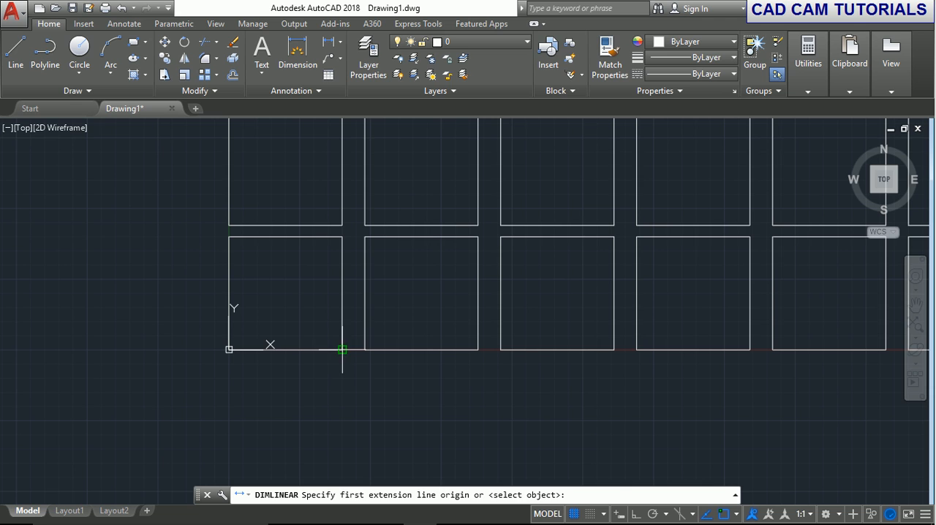
left_click(341, 349)
left_click(365, 351)
left_click(390, 364)
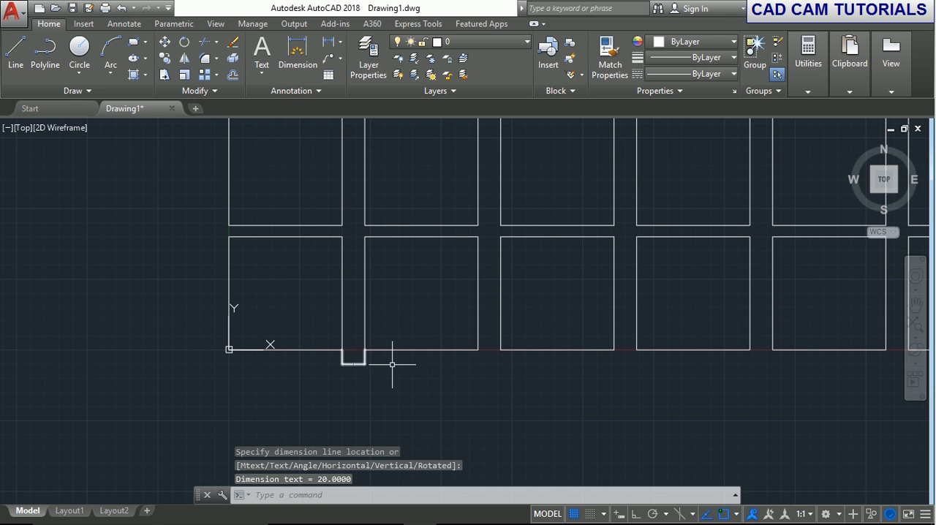
scroll(370, 351, "up", 10)
middle_click_drag(132, 278, 439, 364)
scroll(342, 371, "up", 10)
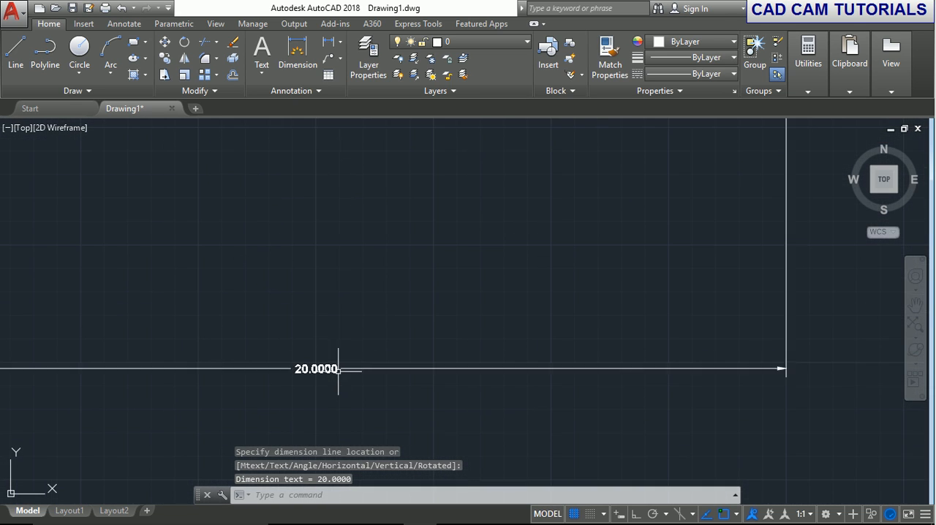
scroll(378, 372, "down", 16)
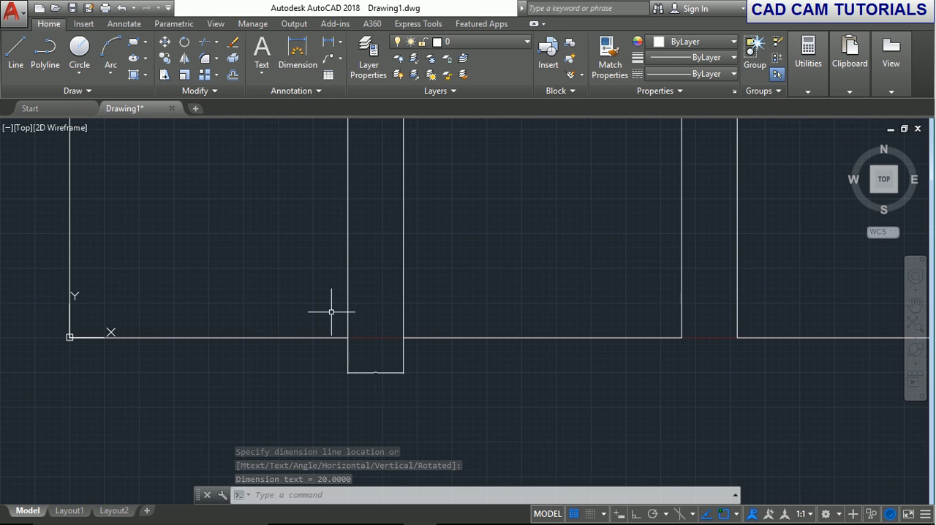
scroll(330, 309, "down", 5)
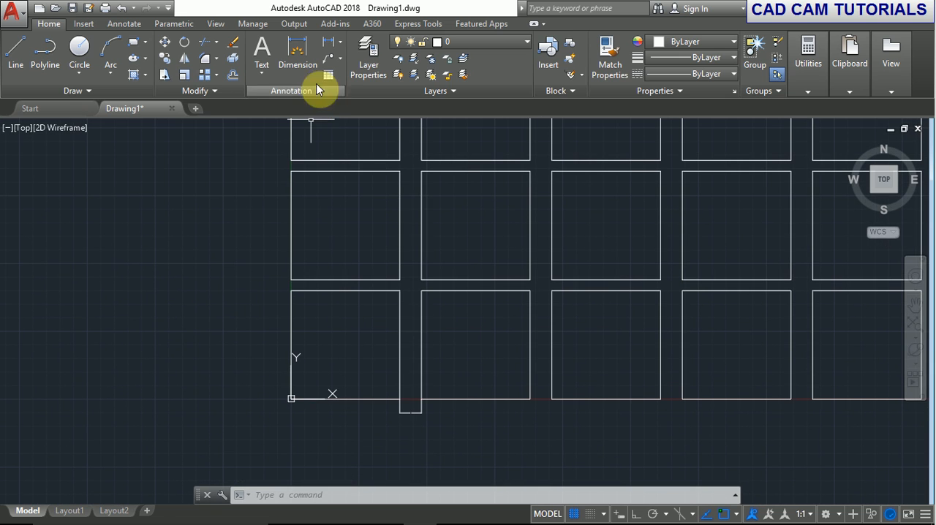
Add a linear dimension across the vertical gap between the two lowest squares of the first column, placed outside the array.
left_click(327, 43)
left_click(291, 278)
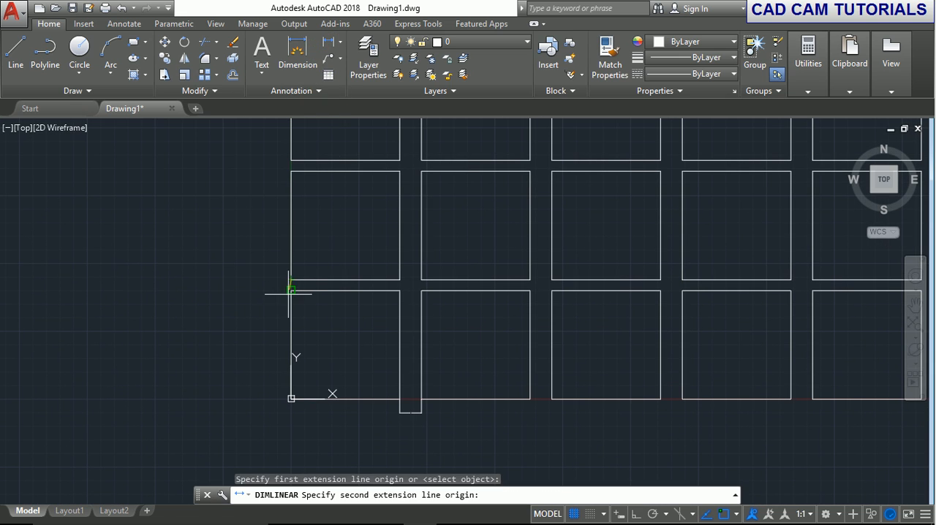
left_click(291, 290)
left_click(266, 287)
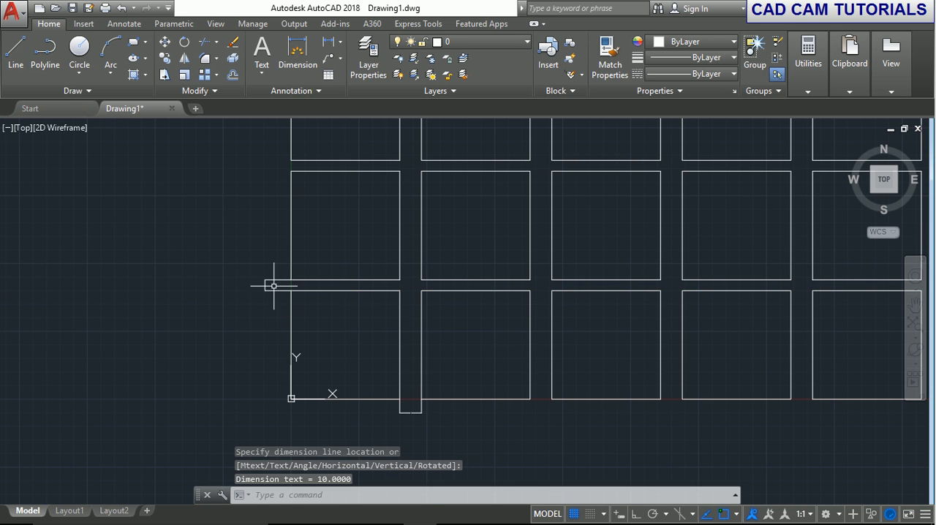
scroll(249, 299, "up", 10)
scroll(560, 349, "down", 10)
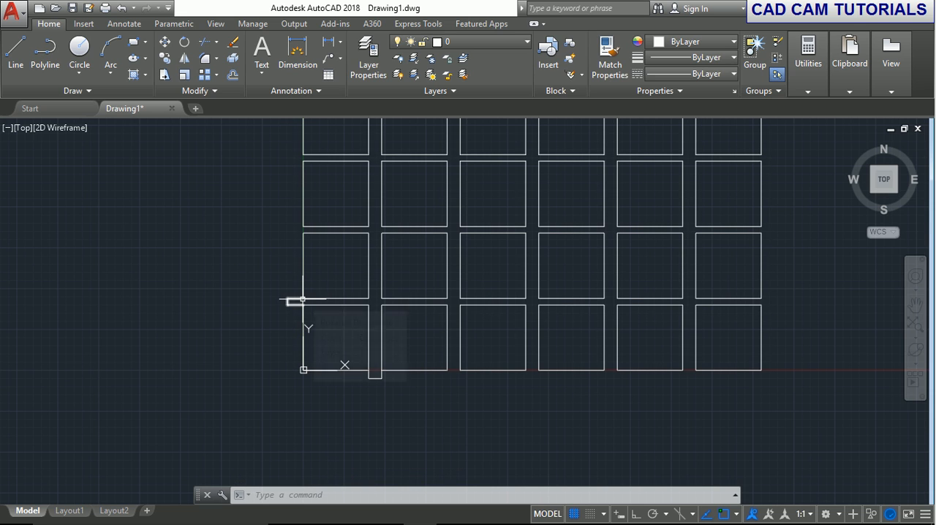
Erase the whole array together with both gap dimensions.
scroll(515, 311, "down", 2)
mouse_move(515, 311)
middle_mouse_down()
mouse_move(475, 343)
mouse_move(401, 373)
middle_mouse_up()
scroll(400, 374, "up", 2)
left_click(162, 134)
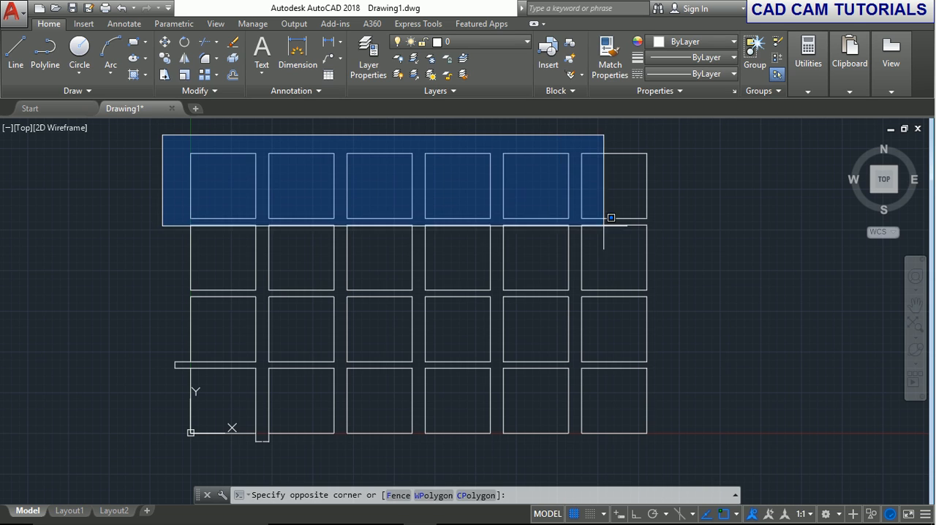
left_click(730, 452)
key("Delete")
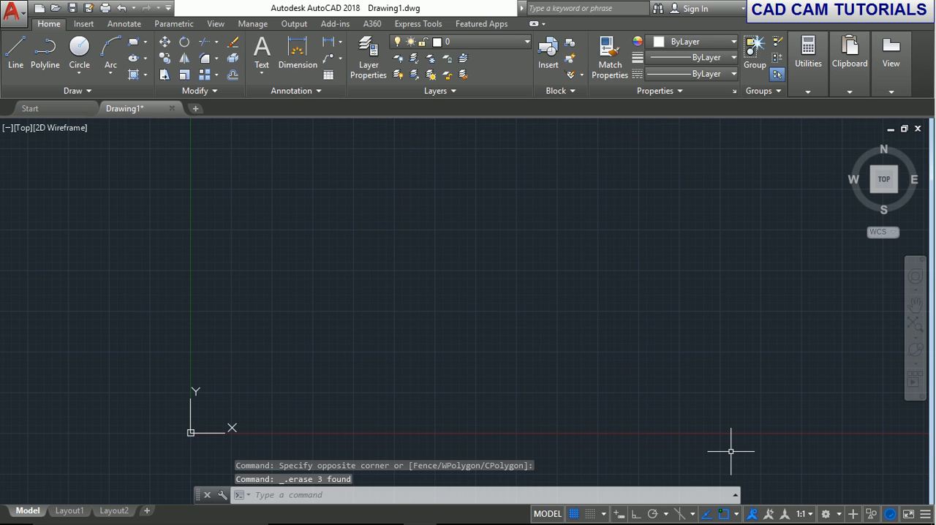
Draw a new square from the origin 0,0 to the opposite corner 100,100.
left_click(133, 43)
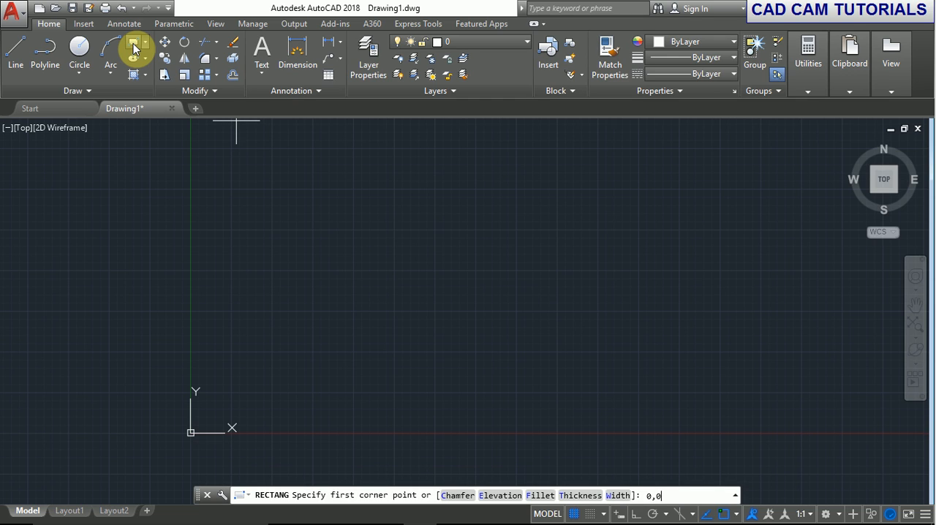
type("0,0")
key("Return")
type("100,1")
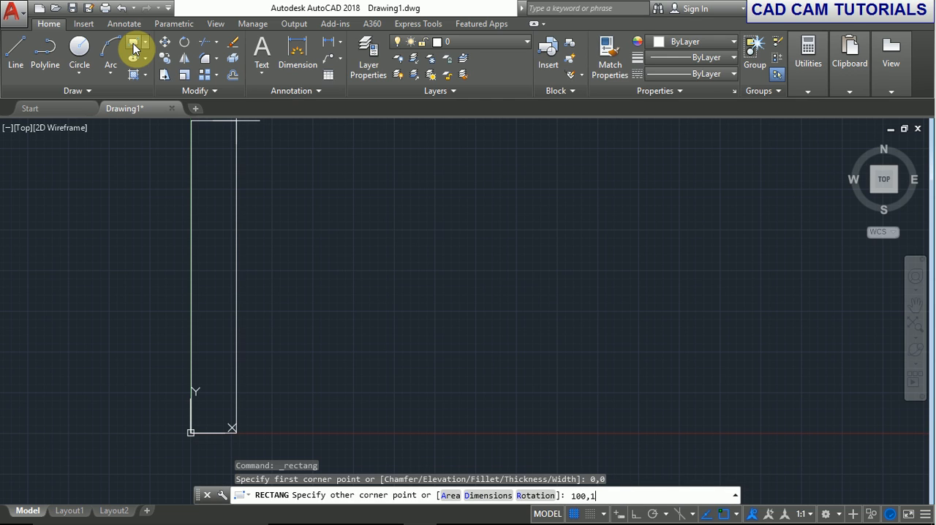
type("000")
key("Return")
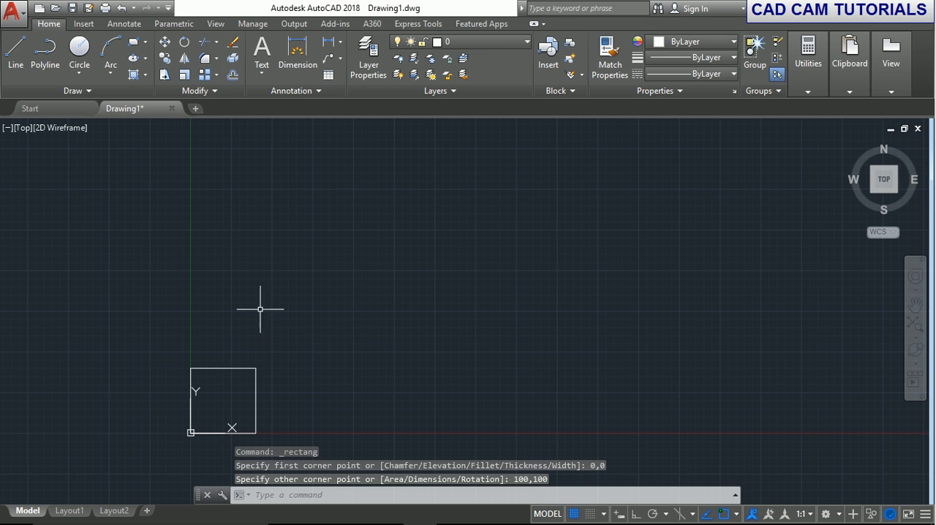
Start a rectangular array of the square and set its base point to the square's lower-left corner at the origin.
left_click(211, 74)
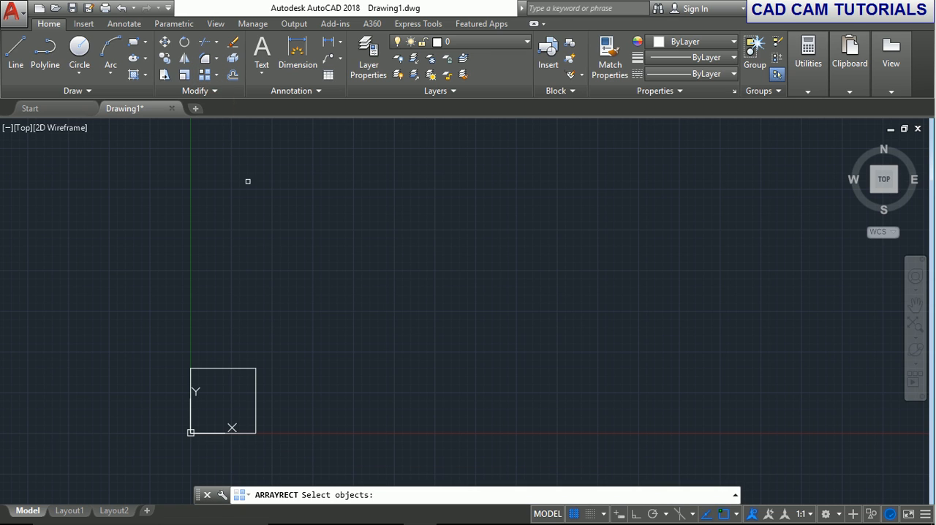
left_click(253, 370)
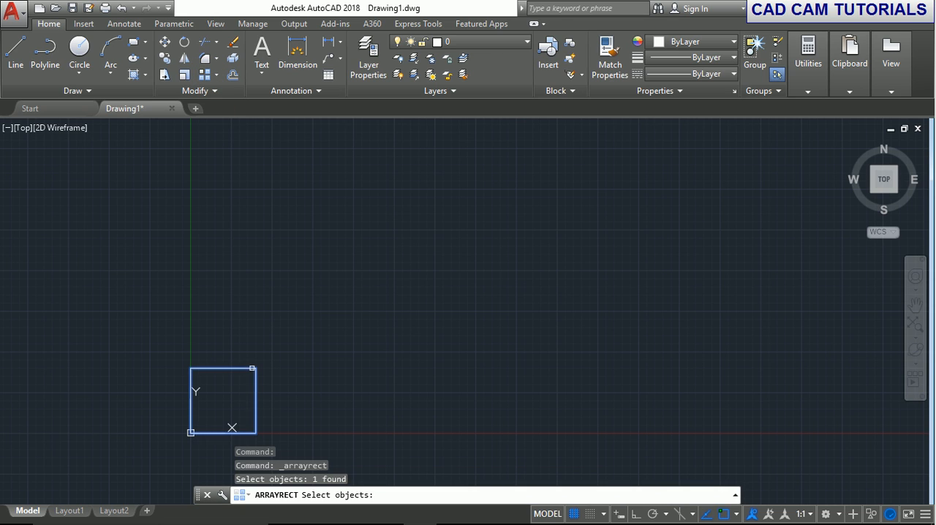
key("Return")
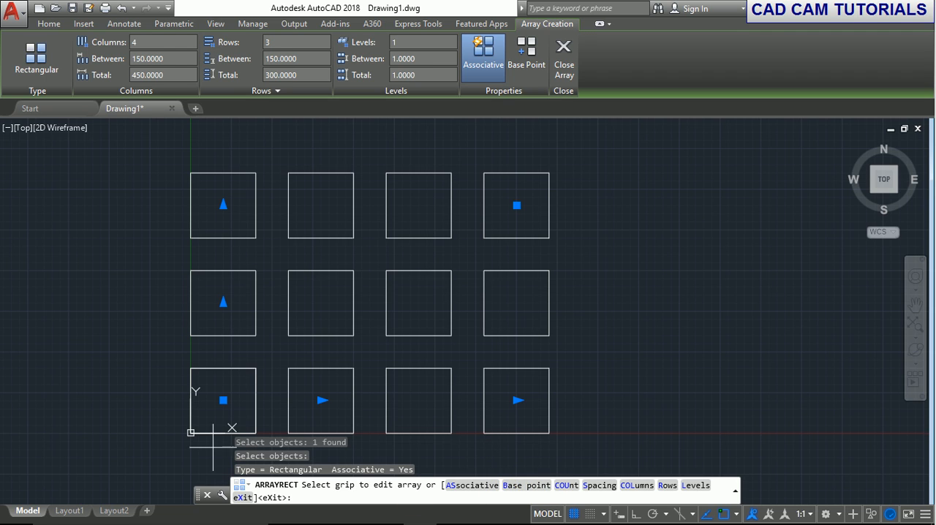
left_click(527, 485)
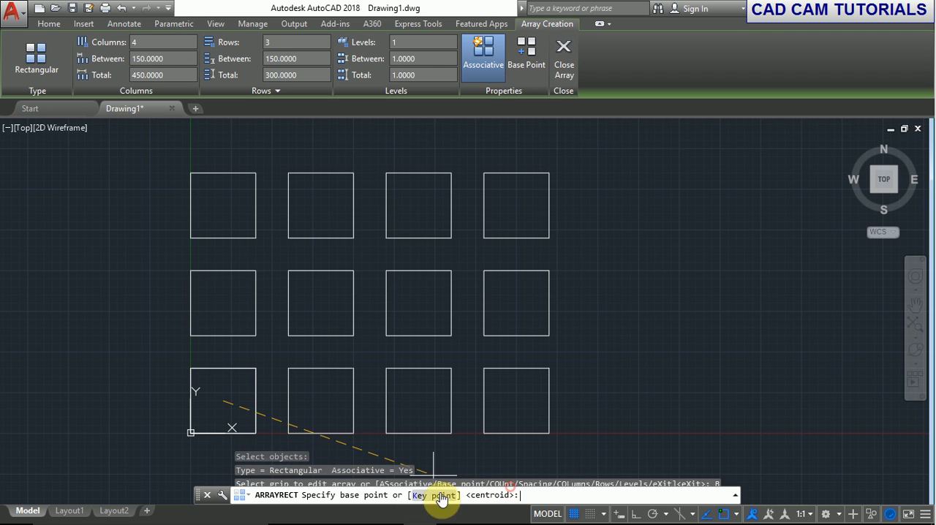
left_click(190, 432)
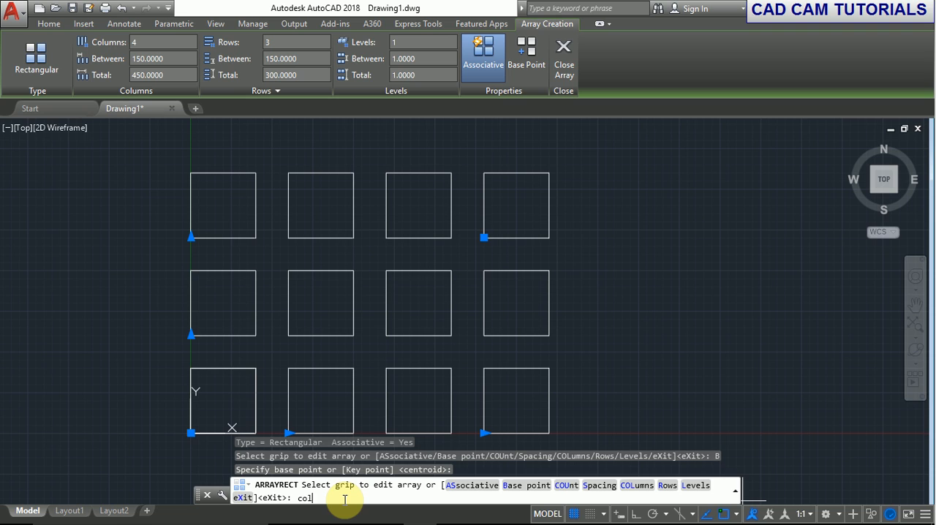
Set the array to 5 columns with a distance of 120 between columns.
key("Return")
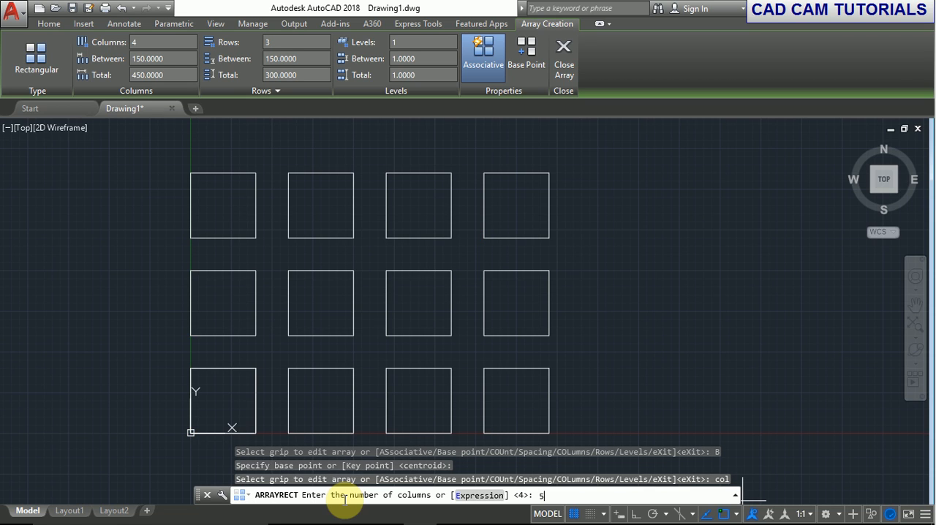
key("Return")
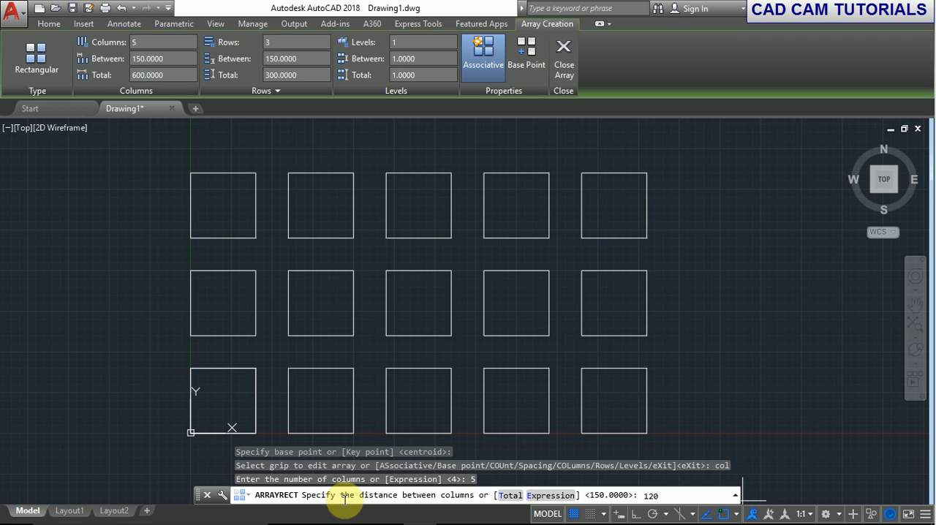
key("Return")
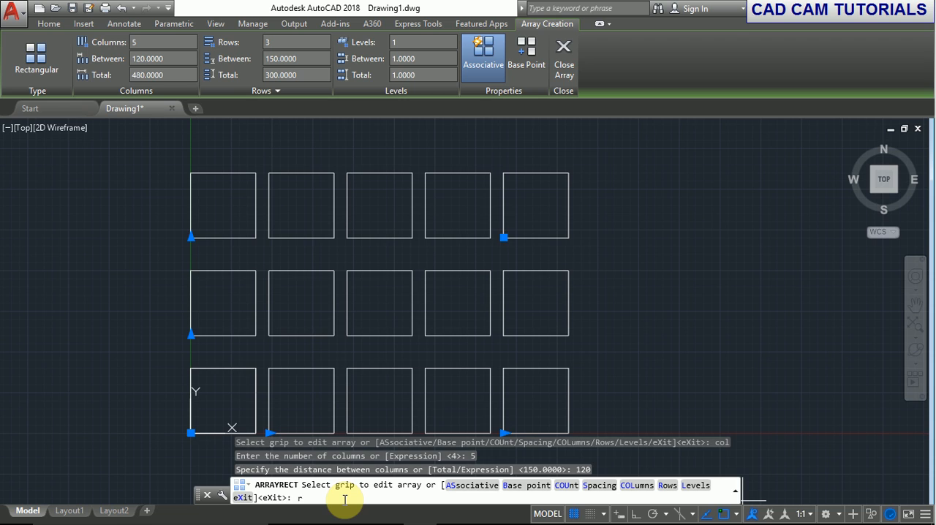
Set the array to 6 rows, 110 apart, with an incrementing elevation of 5 between rows, and finish the array.
key("Return")
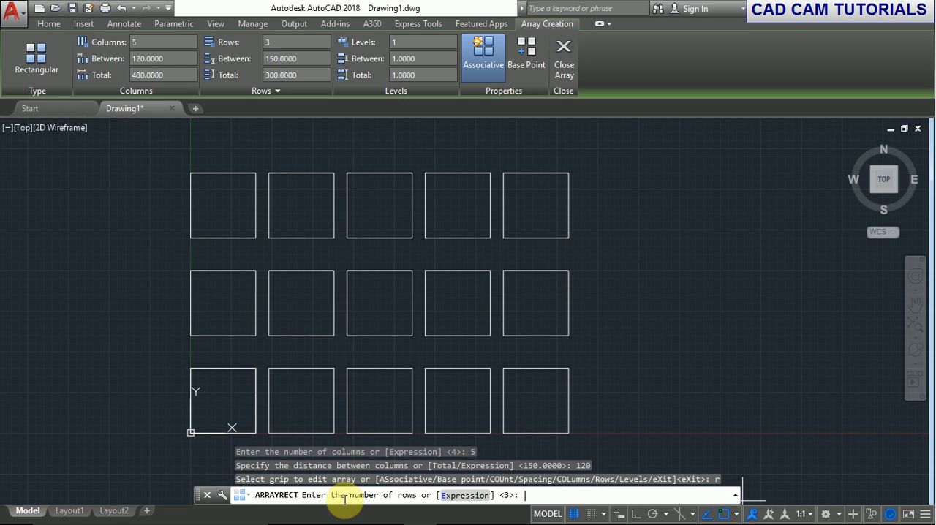
key("Return")
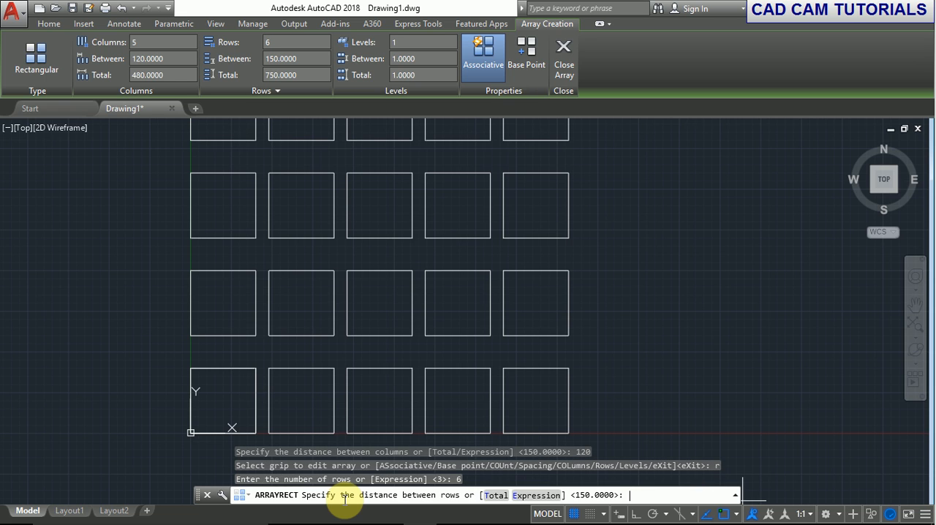
scroll(476, 236, "down", 2)
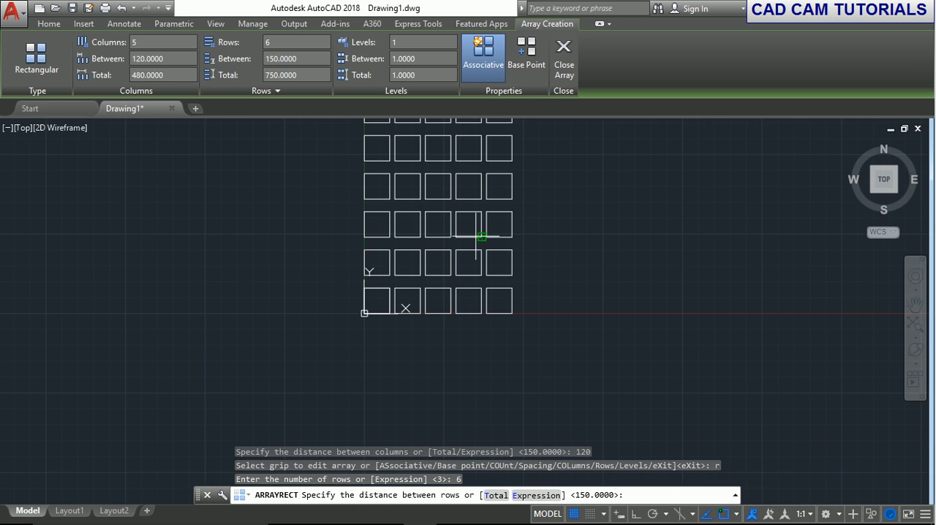
middle_click_drag(483, 237, 458, 324)
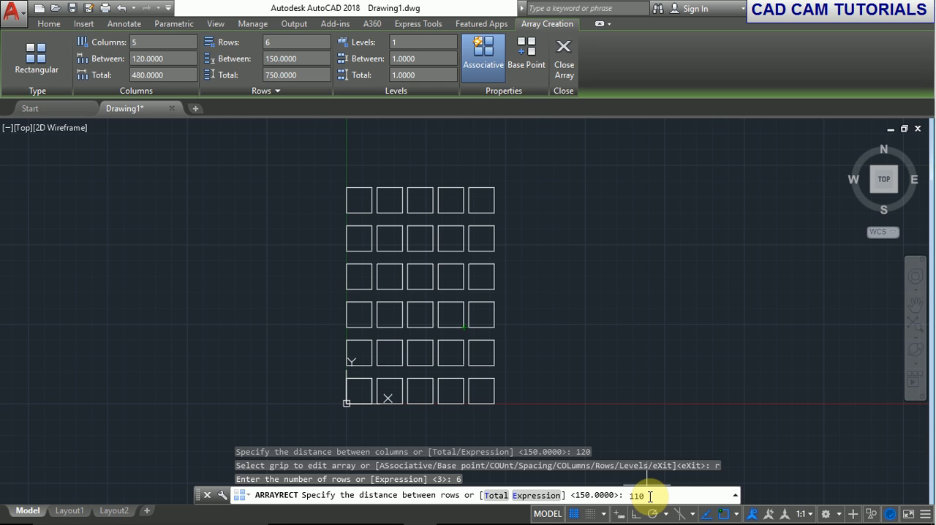
key("Return")
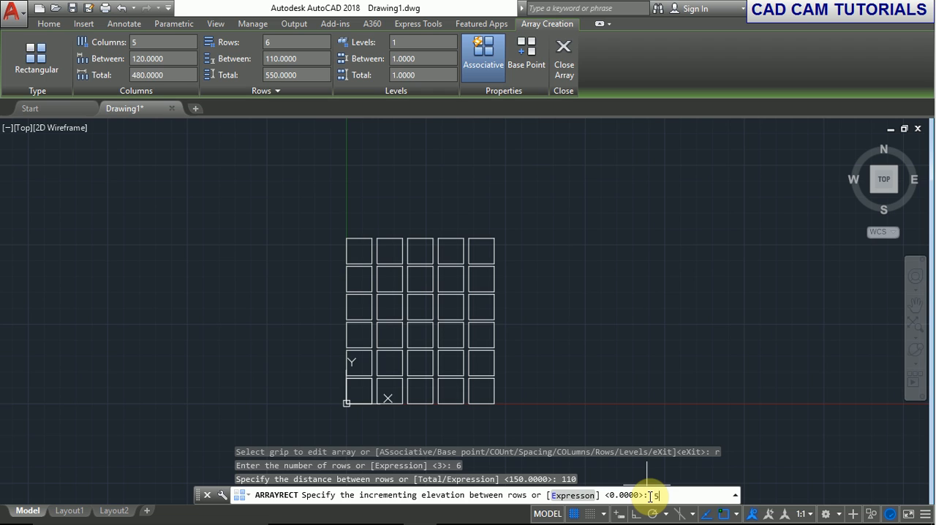
key("Return")
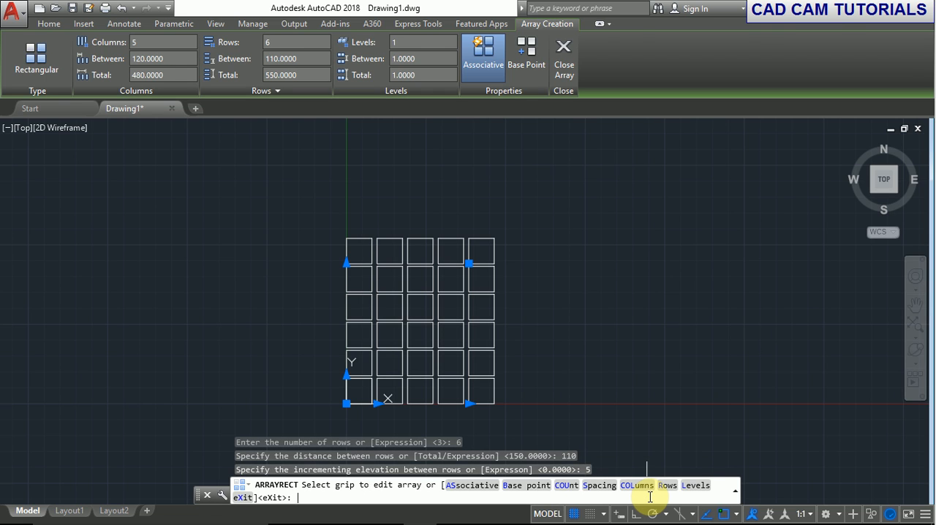
key("Return")
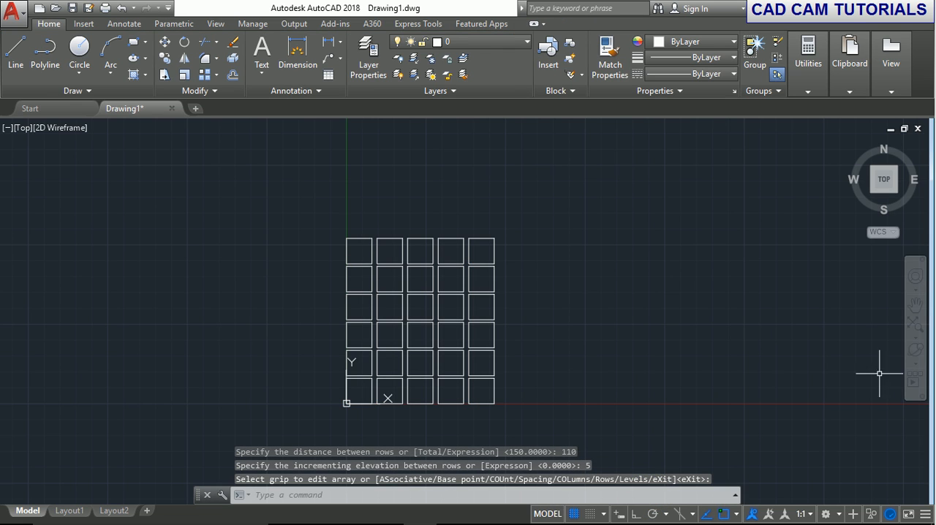
Orbit the model freely and examine the elevation steps between the array's rows in the right-side view.
left_click(914, 355)
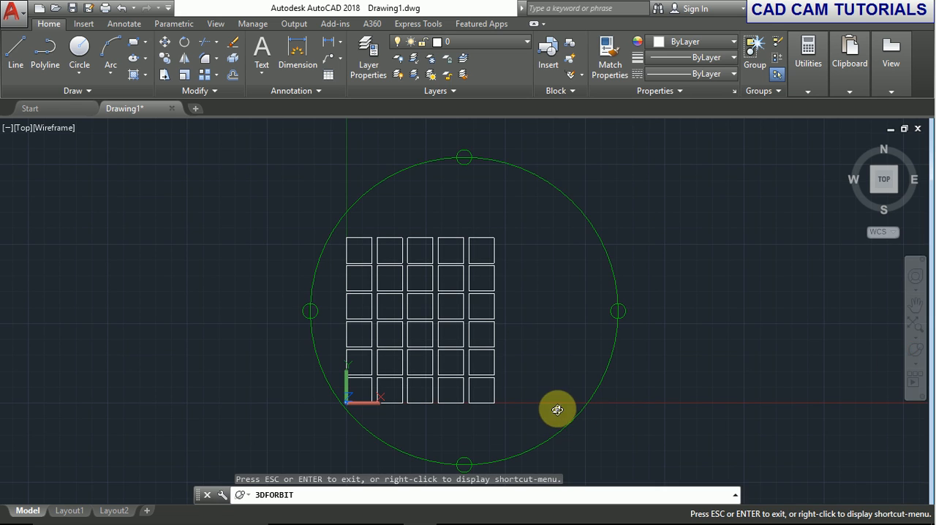
left_click_drag(558, 406, 397, 345)
right_click(396, 345)
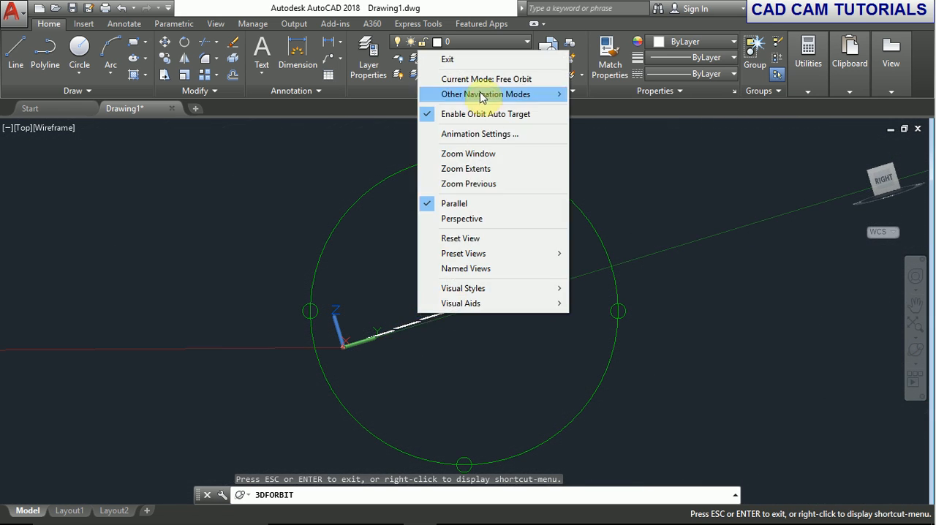
left_click(479, 59)
left_click(884, 179)
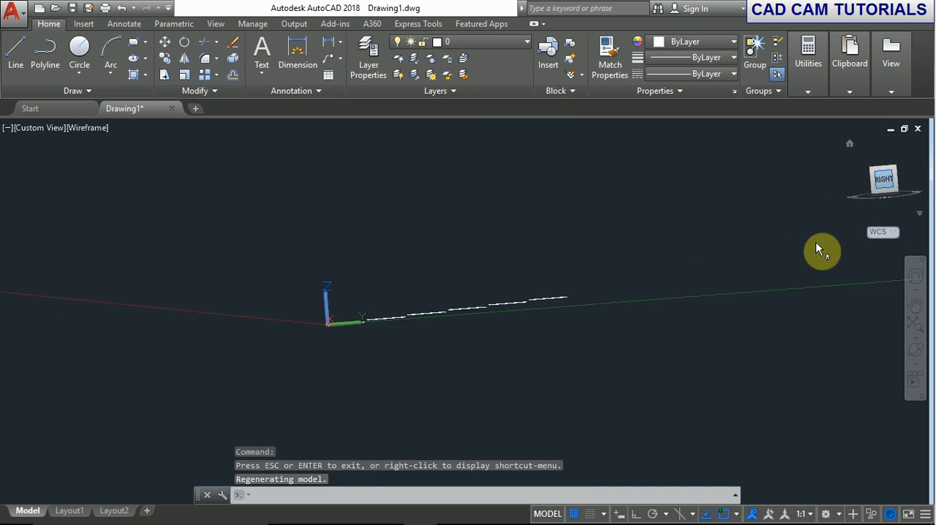
scroll(354, 320, "up", 4)
scroll(459, 320, "down", 2)
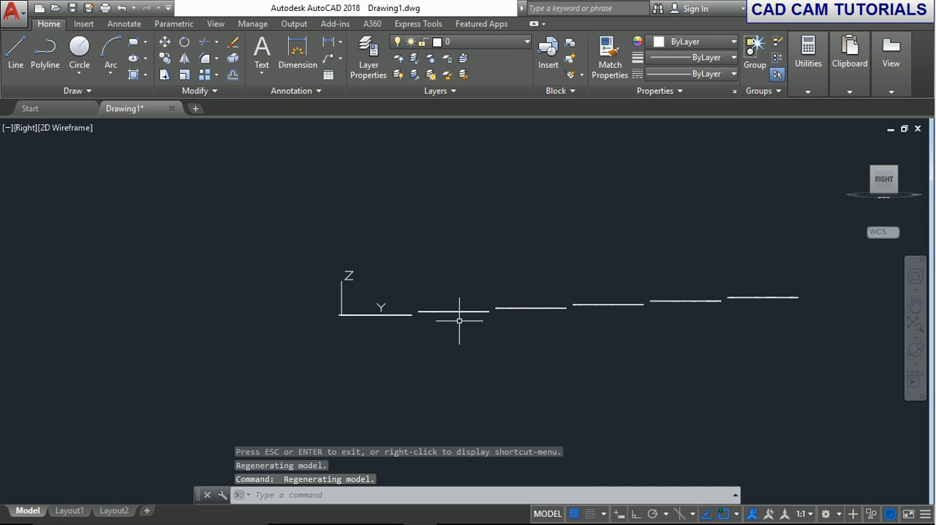
middle_click_drag(481, 334, 397, 327)
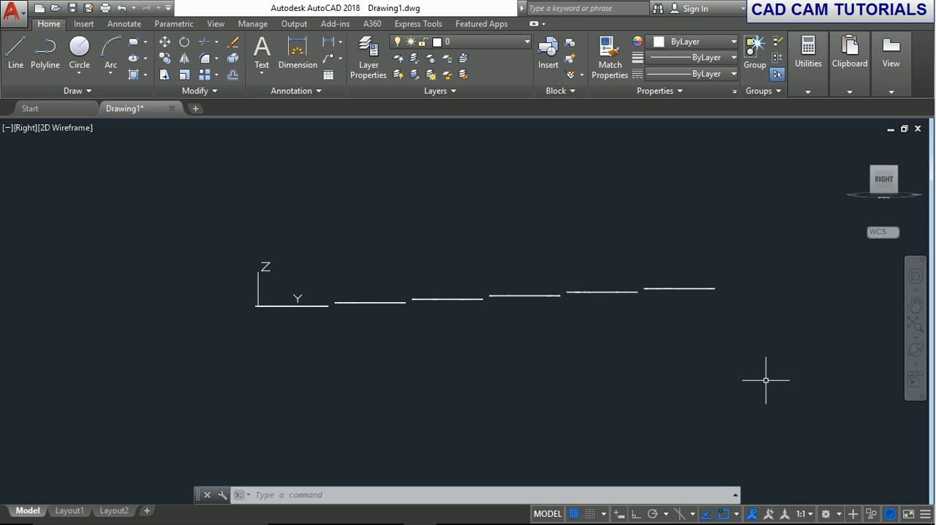
Return to the top view and undo the view changes to restore the north-up orientation.
left_click(884, 157)
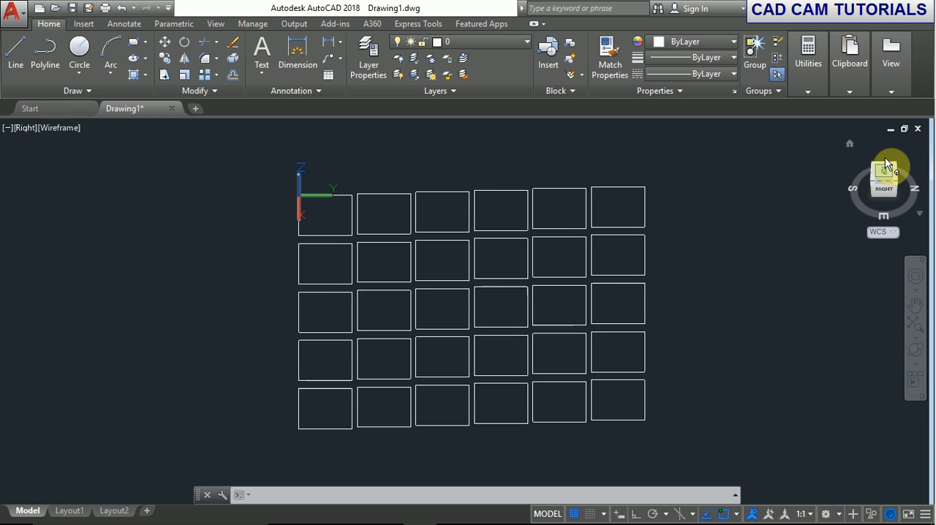
left_click(121, 8)
left_click(121, 8)
left_click(121, 8)
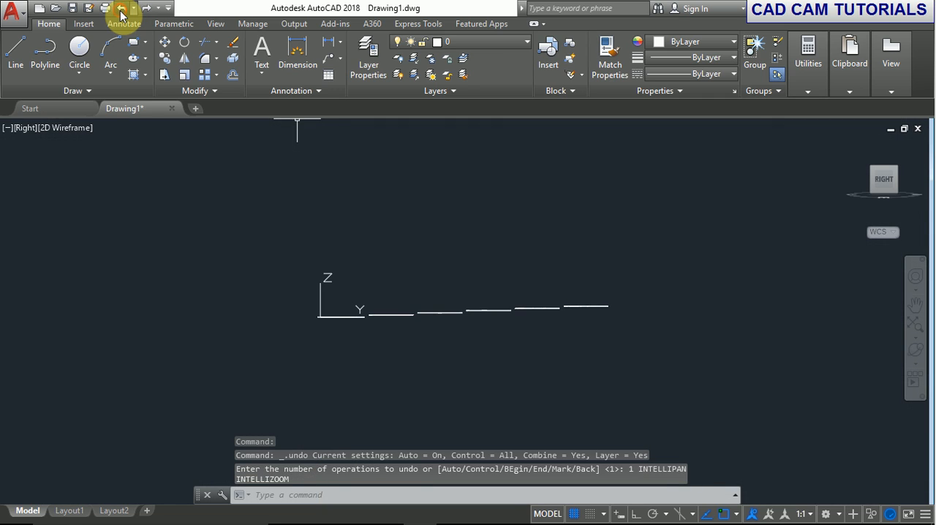
Erase the entire array of squares.
left_click(283, 178)
left_click(577, 410)
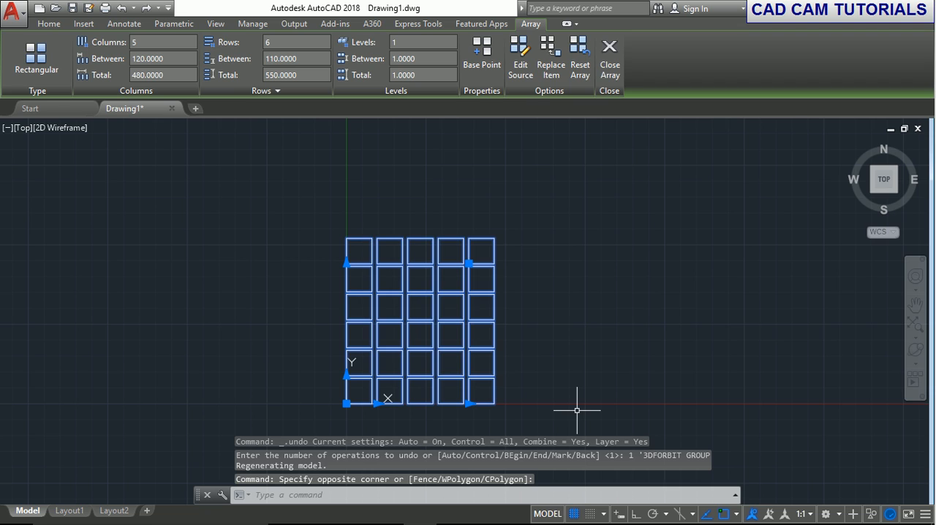
key("Delete")
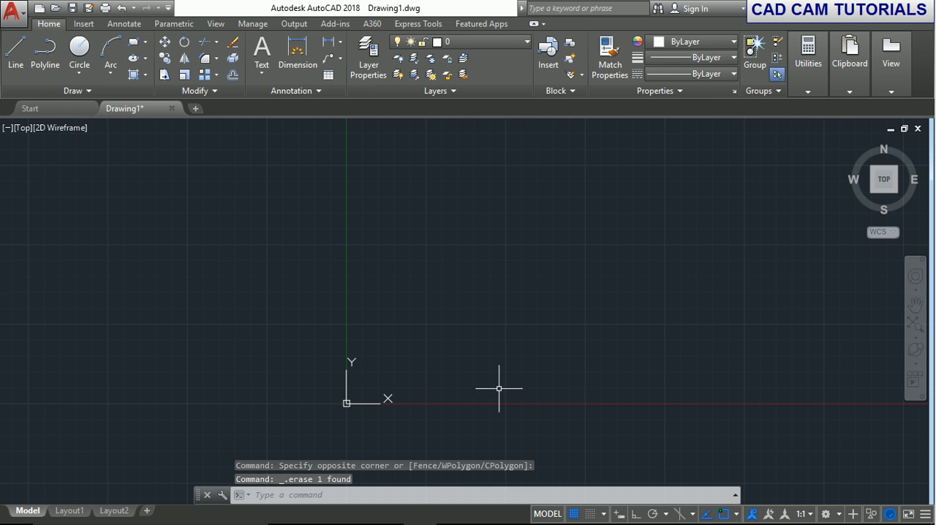
Draw a square from 0,0 to the opposite corner 100,100.
left_click(135, 44)
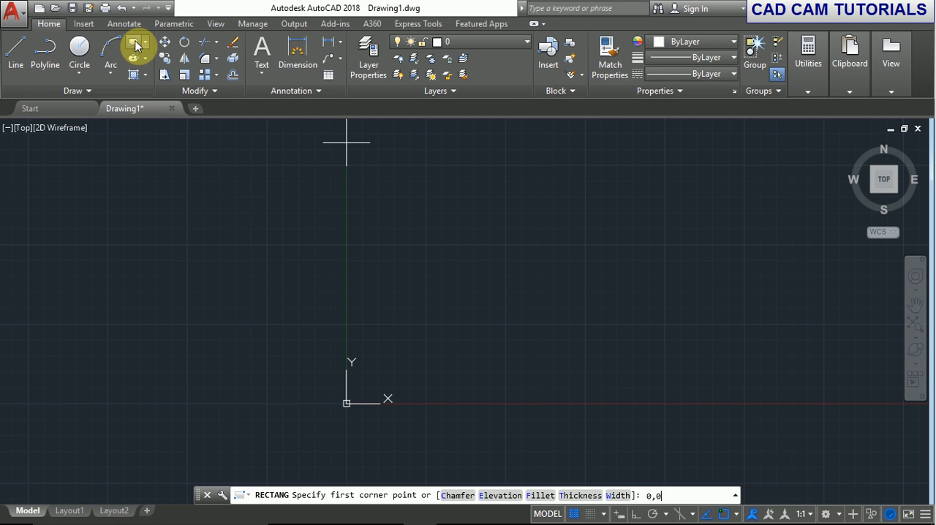
key("Return")
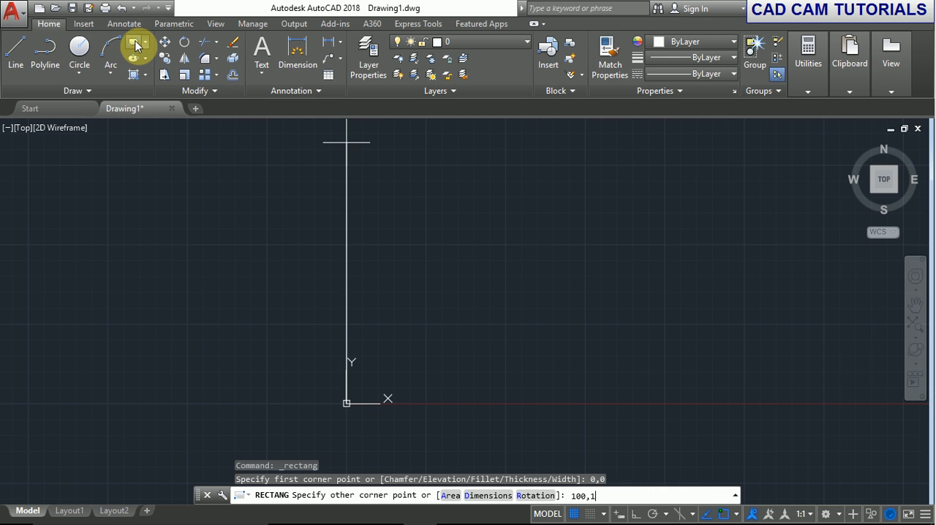
key("Return")
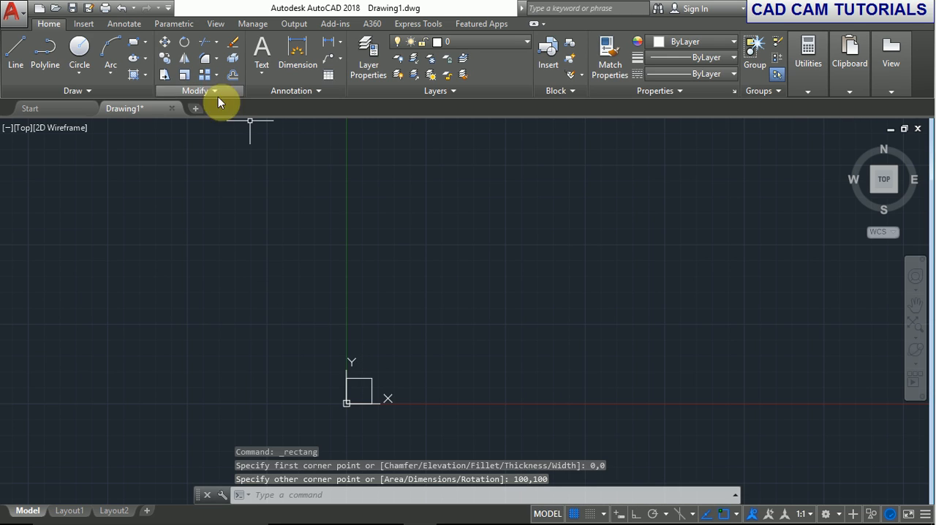
Start a rectangular array of the square, keeping 3 rows at 150 spacing, with an incrementing elevation of 0 between rows.
left_click(204, 76)
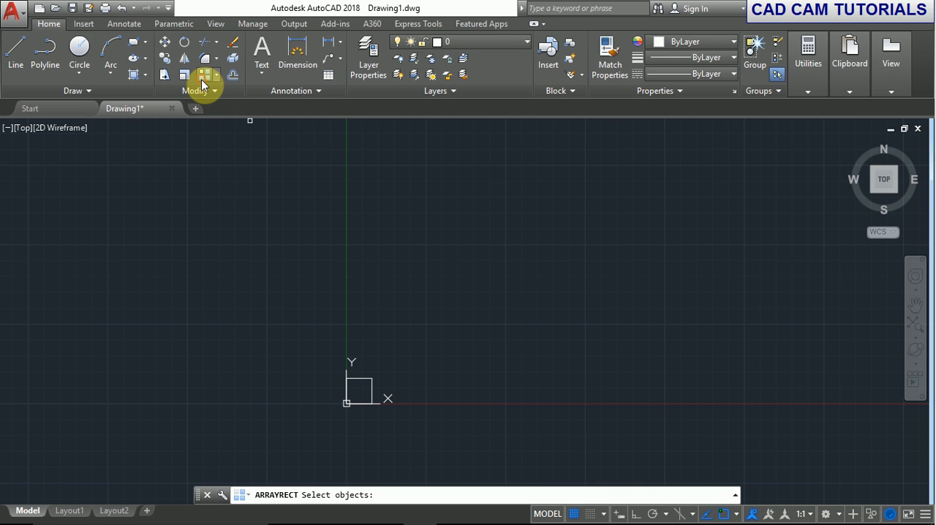
left_click(360, 381)
key("Return")
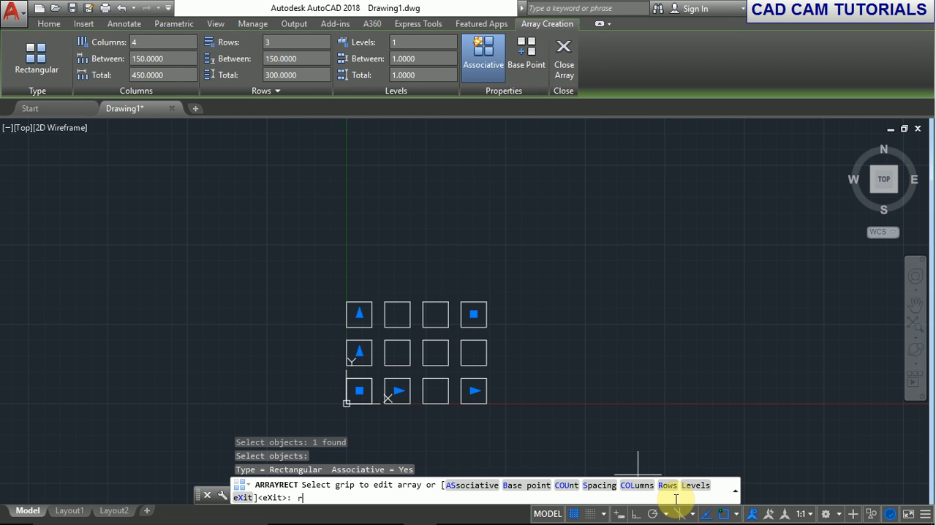
type("r")
key("Return")
key("Return")
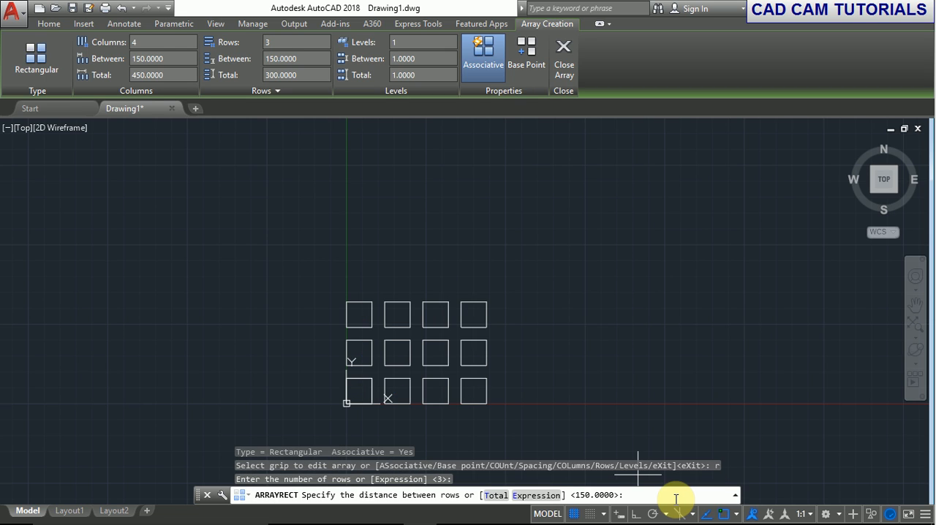
key("Return")
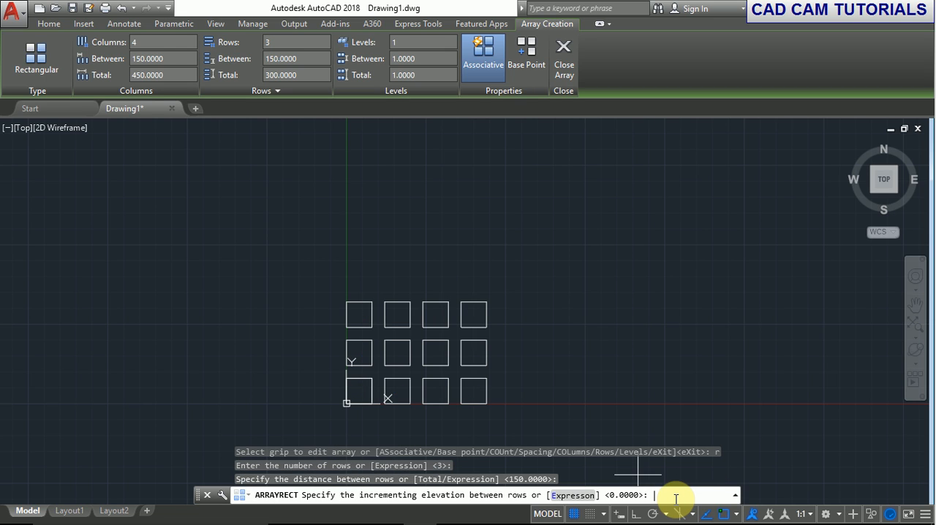
key("Return")
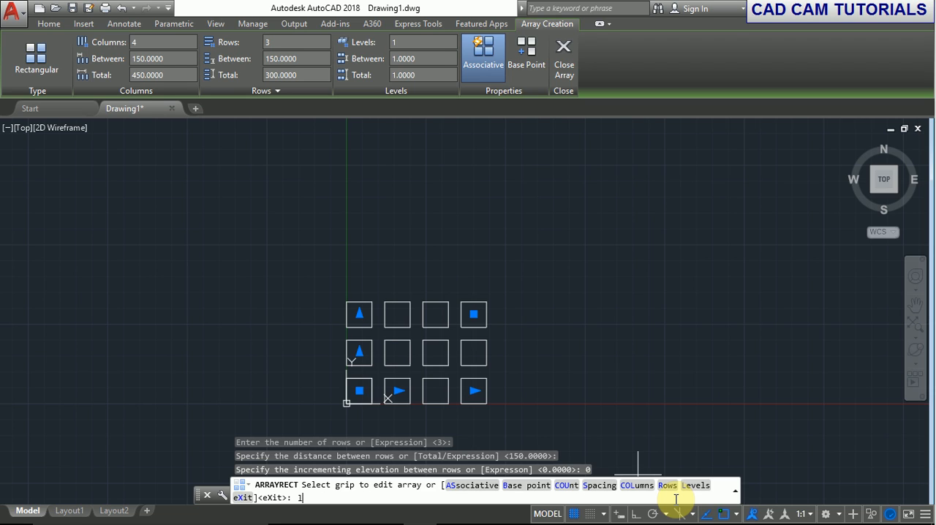
Set the array to 5 levels with a distance of 10 between levels and finish the array.
key("Return")
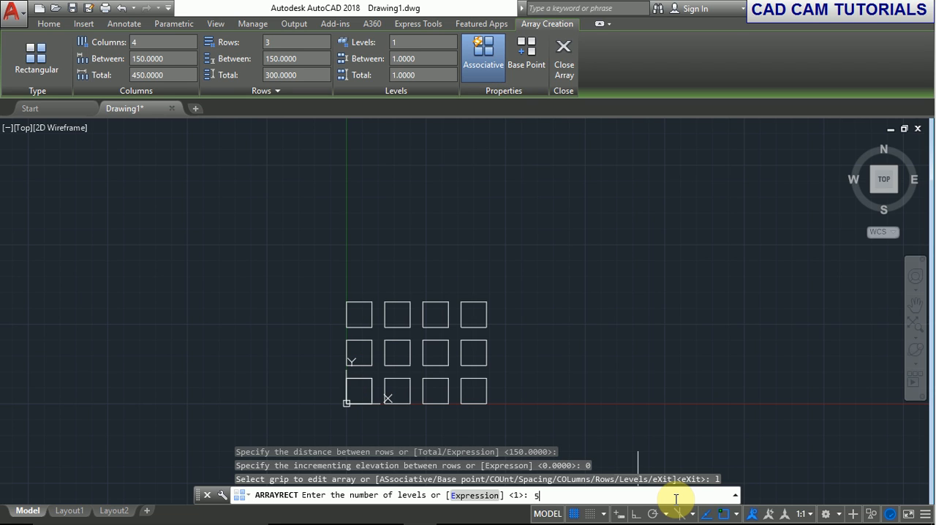
key("Return")
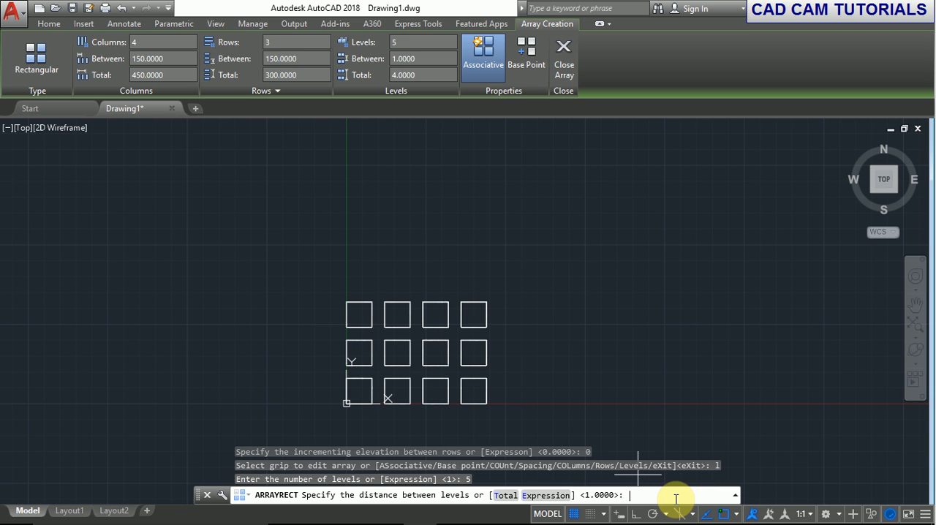
type("10")
key("Return")
key("Return")
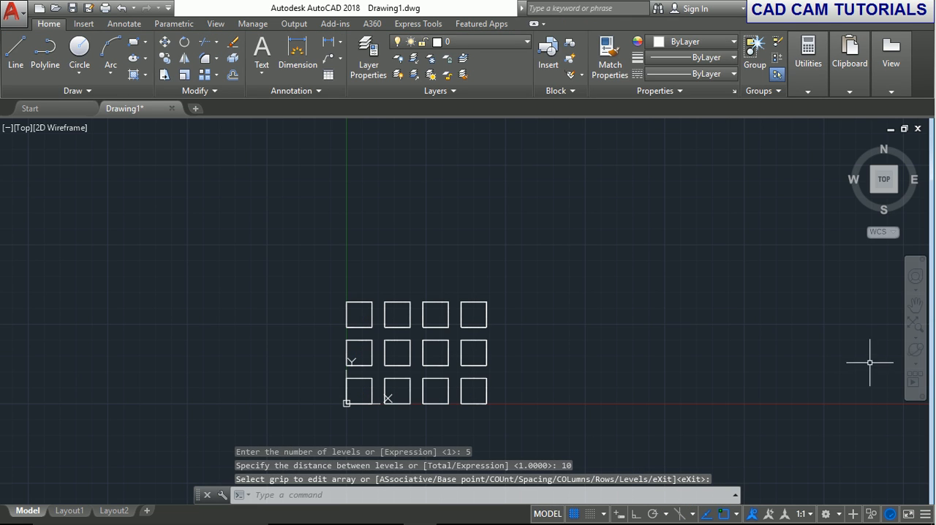
Inspect the array's levels from a rotated 3D view and from the front view.
left_click(913, 353)
left_click_drag(591, 430, 504, 197)
right_click(506, 202)
left_click(527, 209)
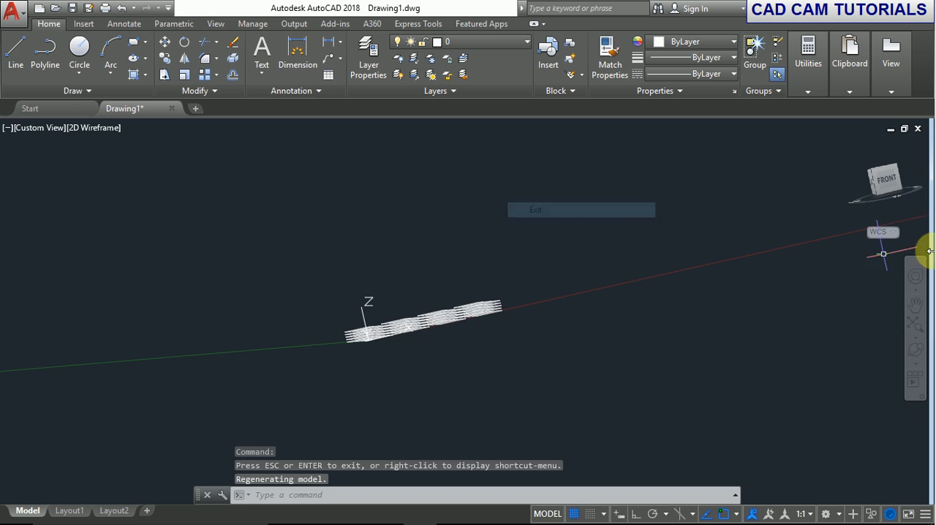
scroll(377, 326, "up", 3)
scroll(378, 350, "up", 2)
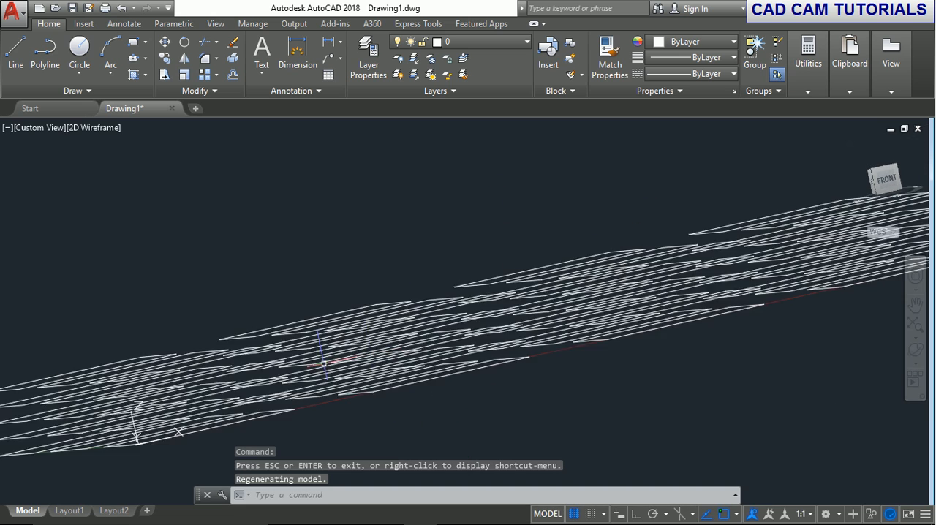
middle_click_drag(322, 366, 475, 294)
left_click(888, 185)
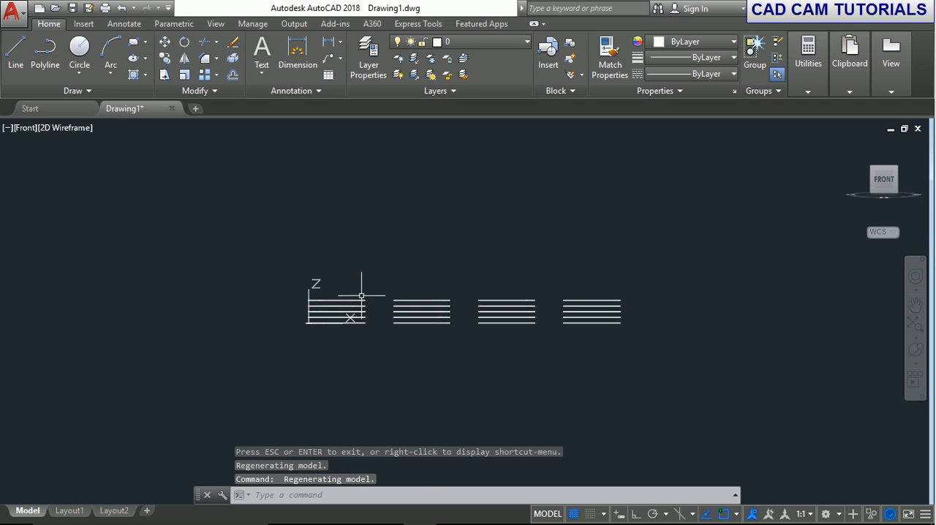
scroll(416, 309, "up", 5)
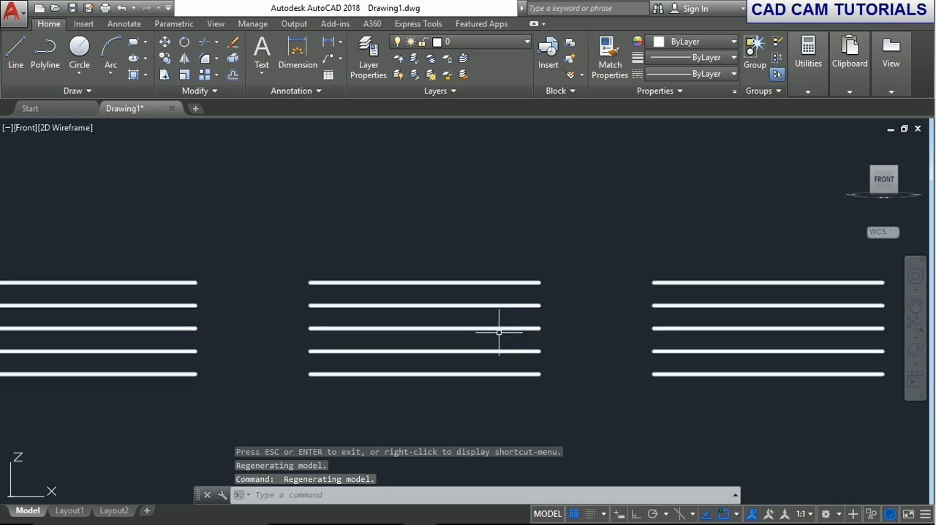
scroll(541, 384, "down", 4)
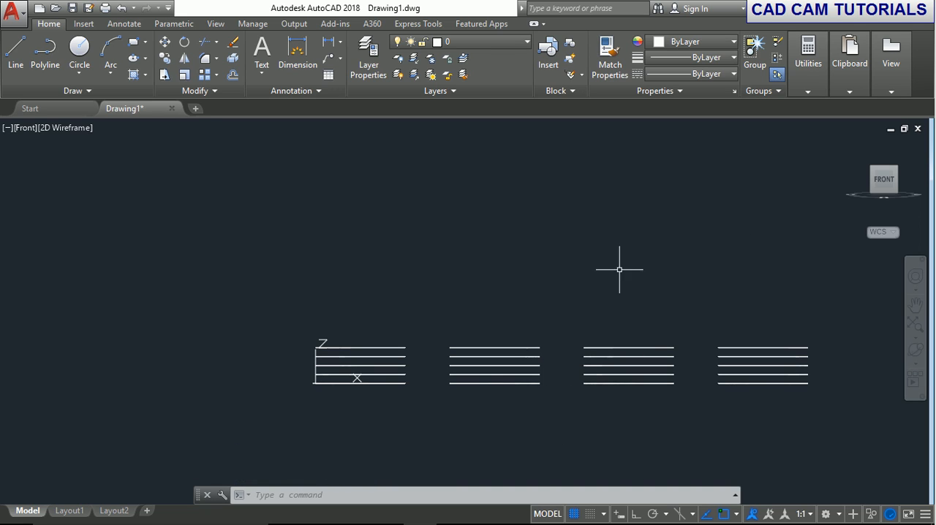
Undo the view changes and the rectangular array, and erase the square left at the origin.
left_click(122, 10)
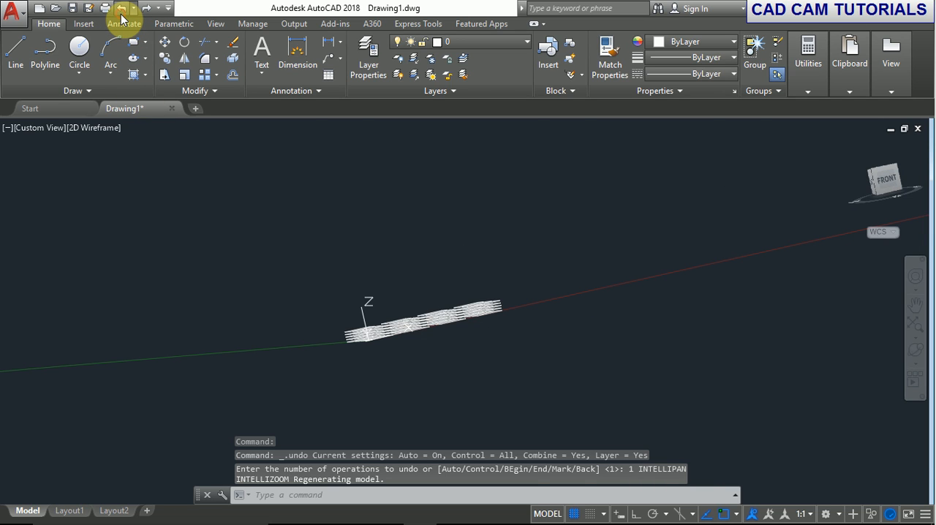
left_click(122, 16)
left_click(121, 11)
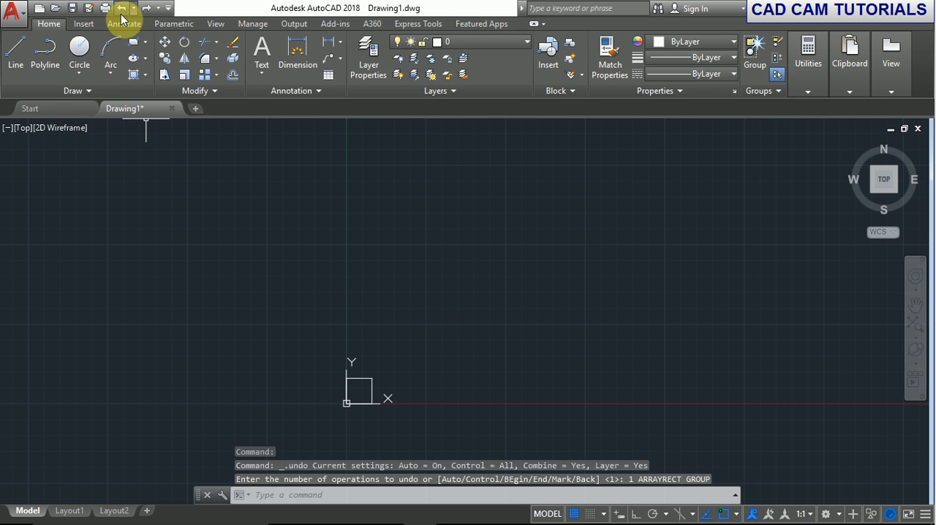
left_click(340, 367)
left_click(401, 417)
key("Delete")
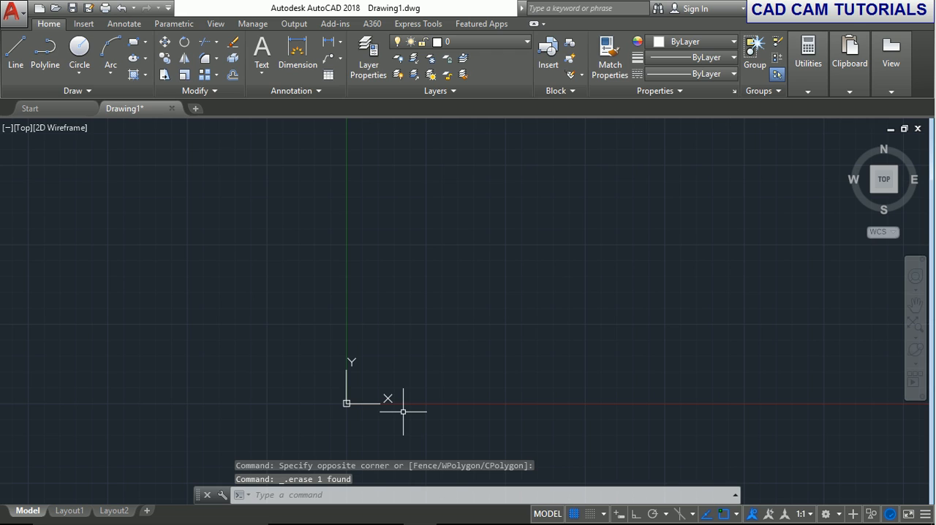
Draw a small circle just above and to the right of the origin.
left_click(73, 57)
left_click(379, 292)
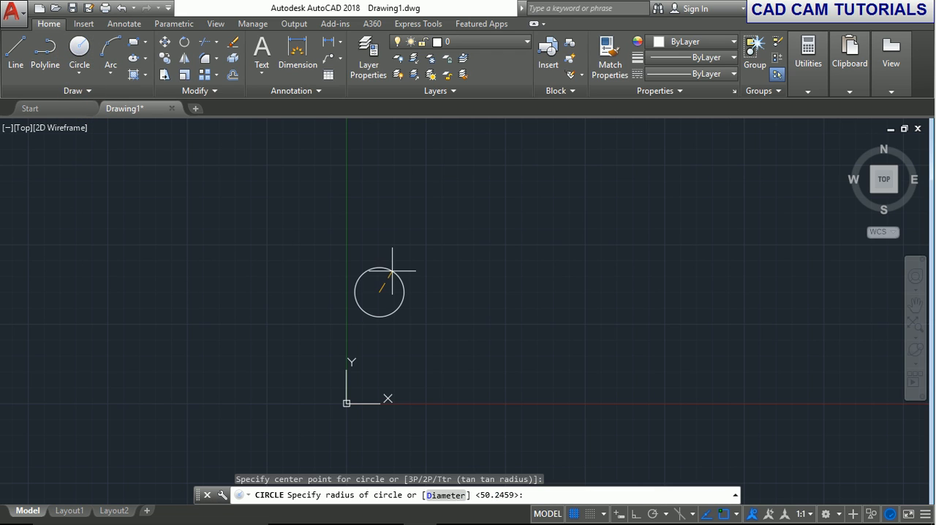
left_click(391, 280)
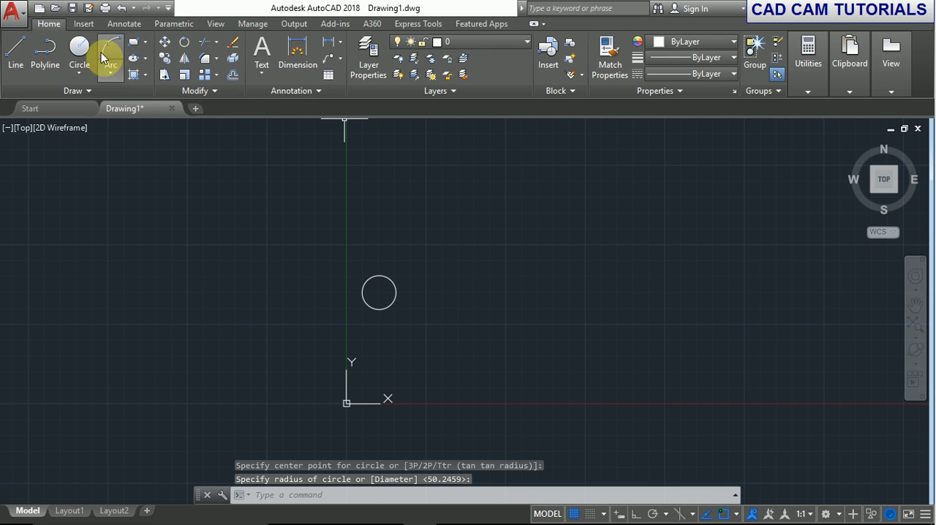
Draw a single long line from the circle's centre, sloping upward to the right.
left_click(19, 51)
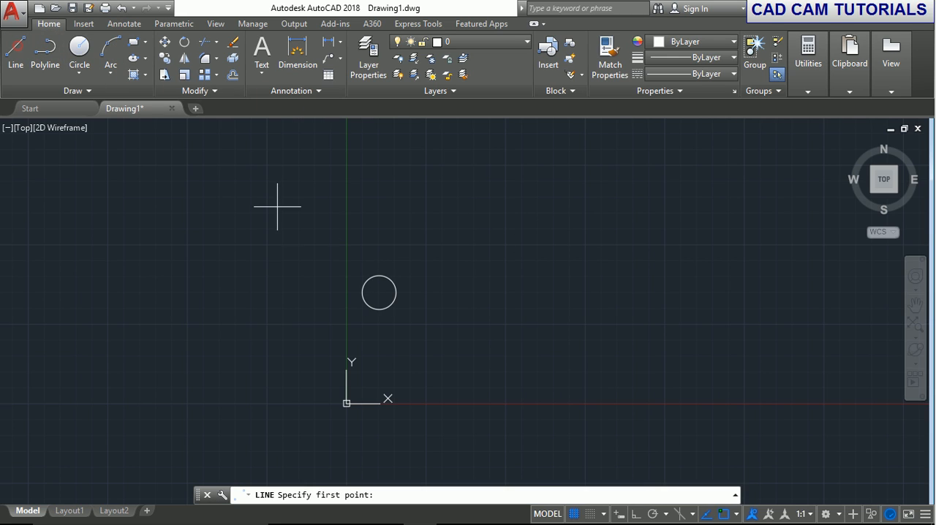
left_click(380, 291)
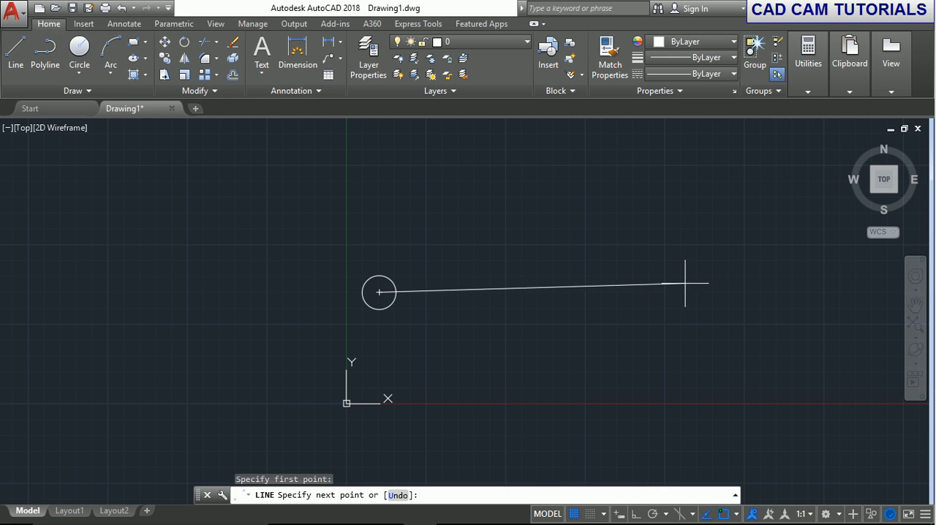
left_click(716, 167)
right_click(675, 282)
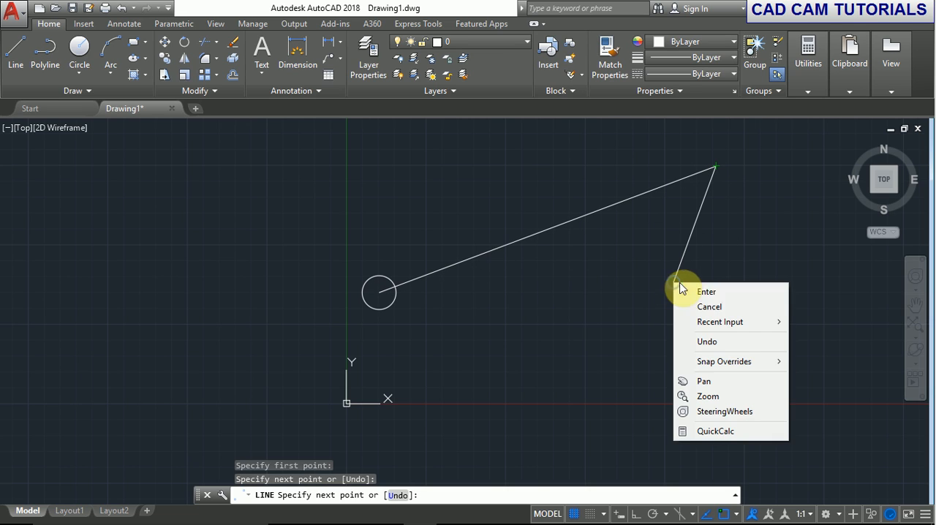
left_click(705, 292)
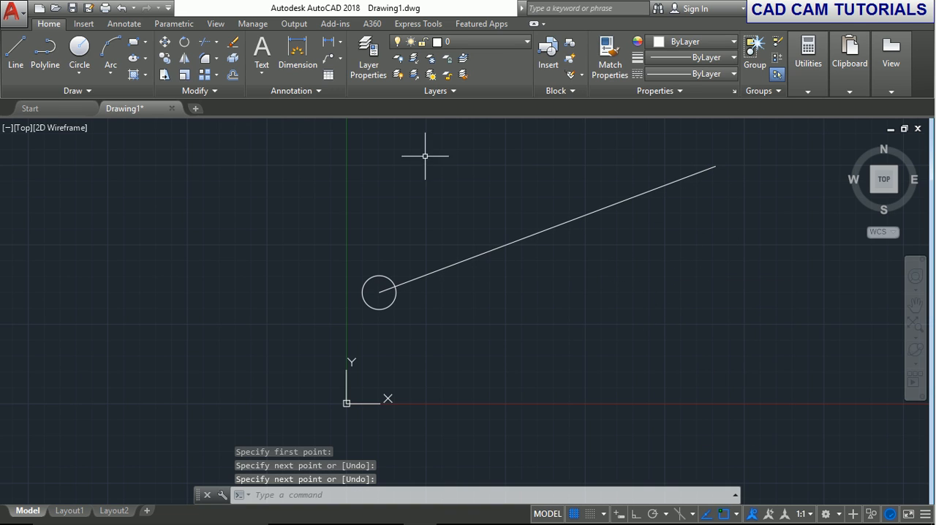
Start a path array of the circle, using the sloping line as the path curve.
left_click(218, 76)
left_click(212, 122)
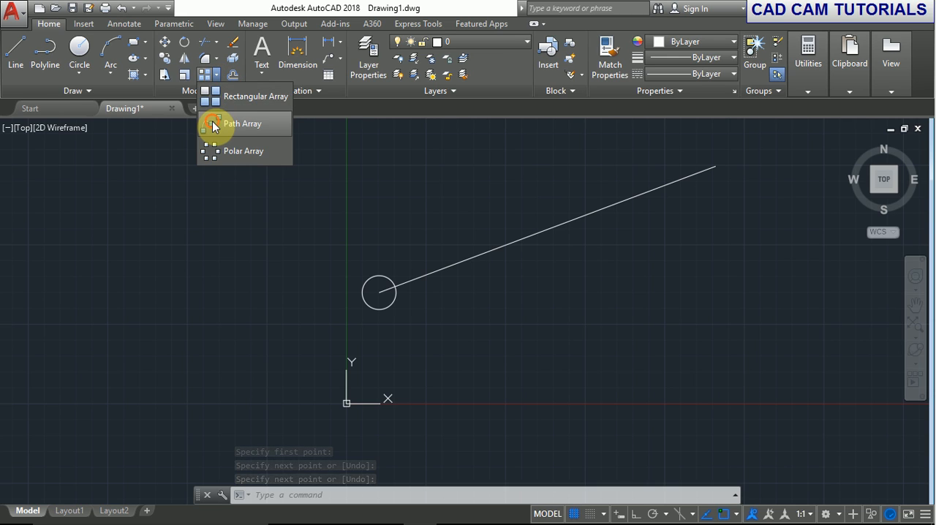
left_click(376, 276)
key("Return")
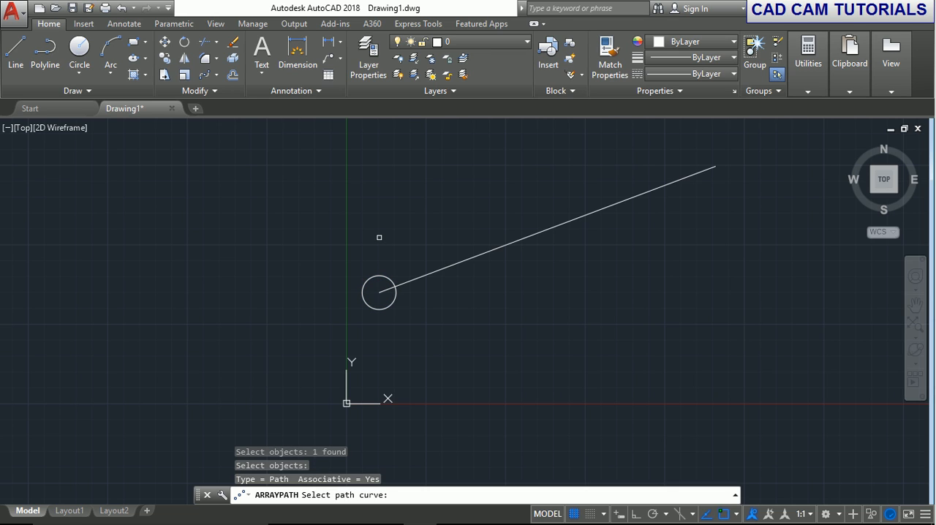
left_click(444, 267)
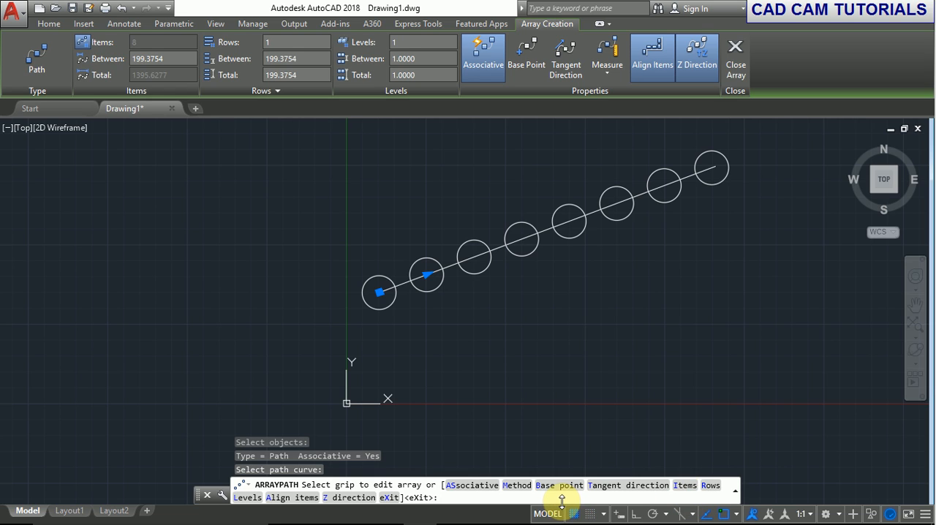
Set the path array to 8 items at a distance of 100, and change the path method to Divide.
type("I")
key("Return")
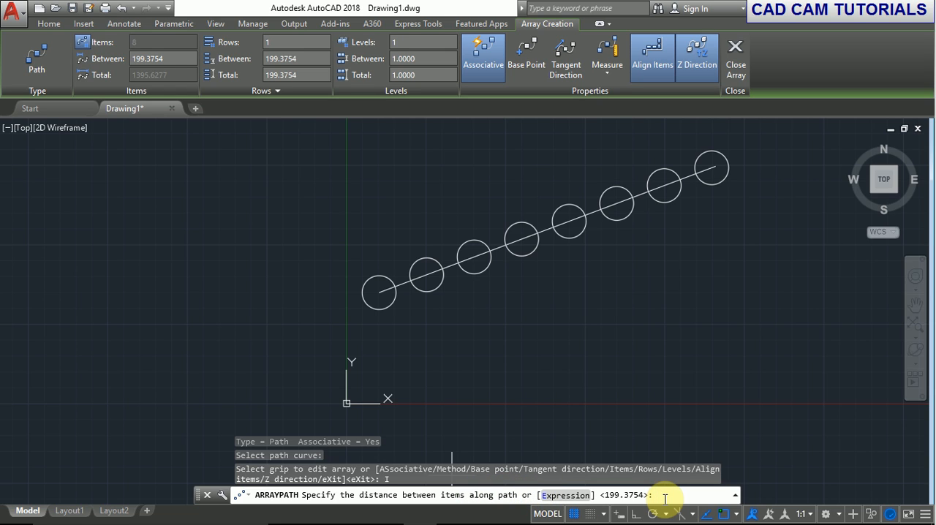
key("Return")
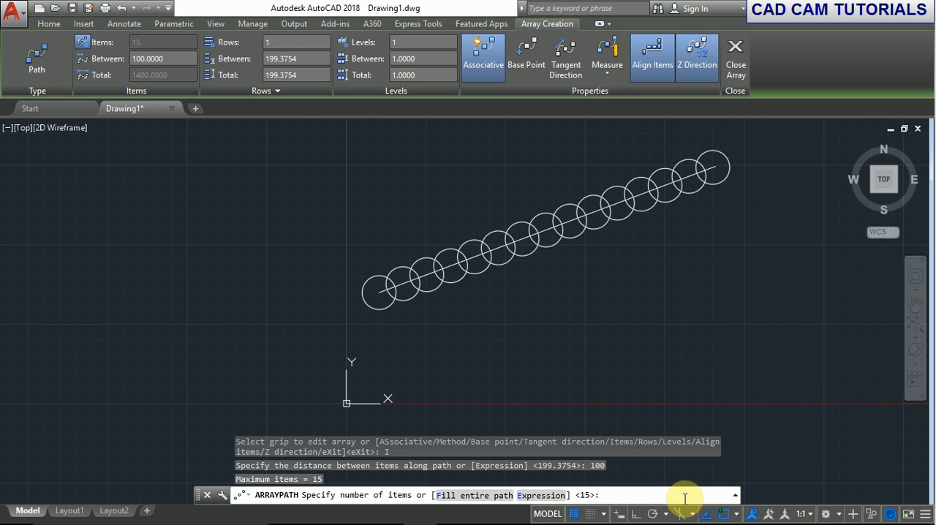
type("8")
key("Return")
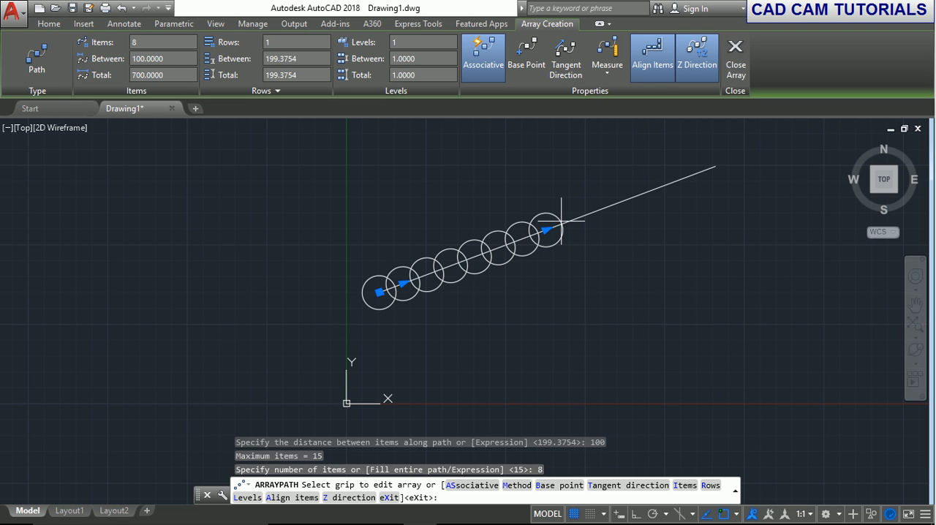
left_click(517, 485)
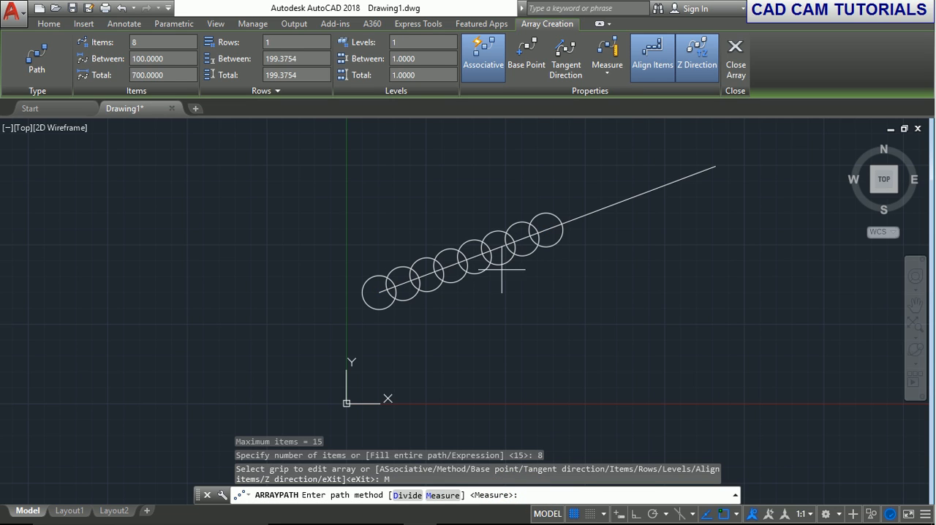
left_click(407, 495)
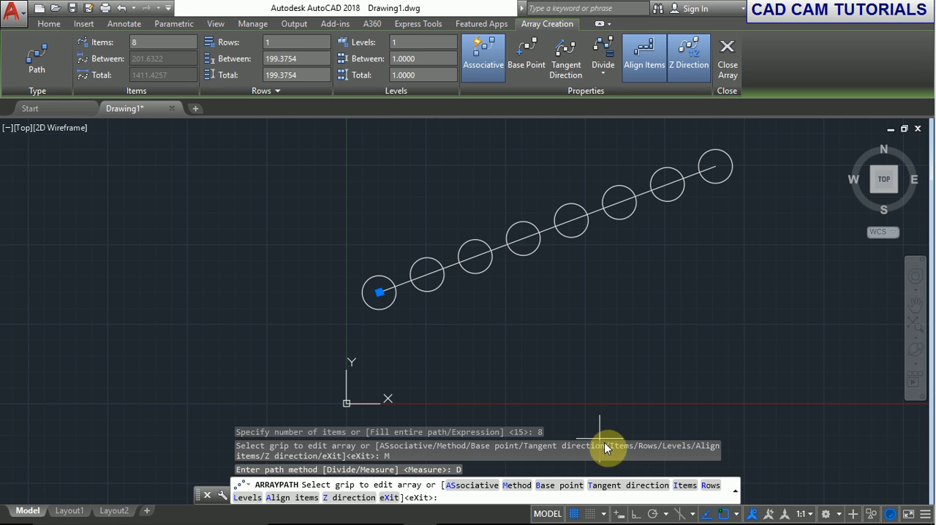
Set the path array to 3 rows at 150 spacing with an incrementing elevation of 10, and finish the array.
left_click(709, 485)
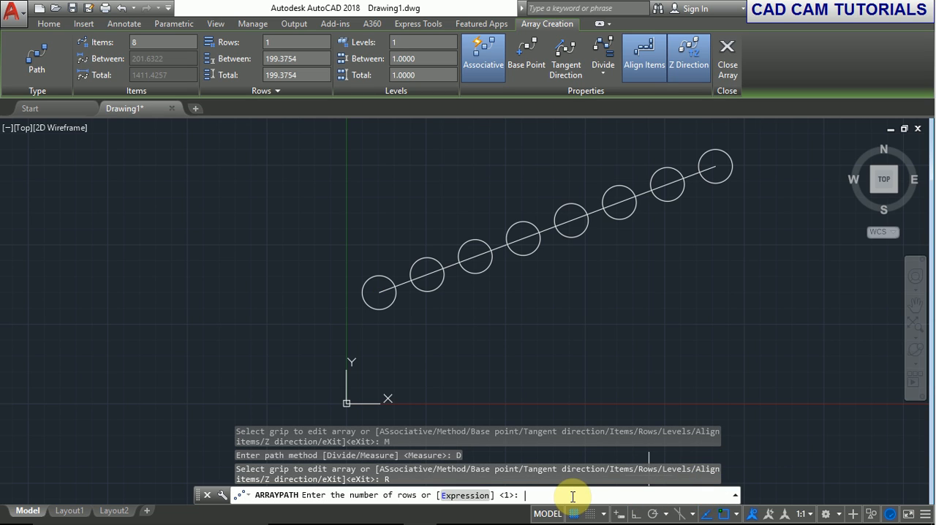
key("Return")
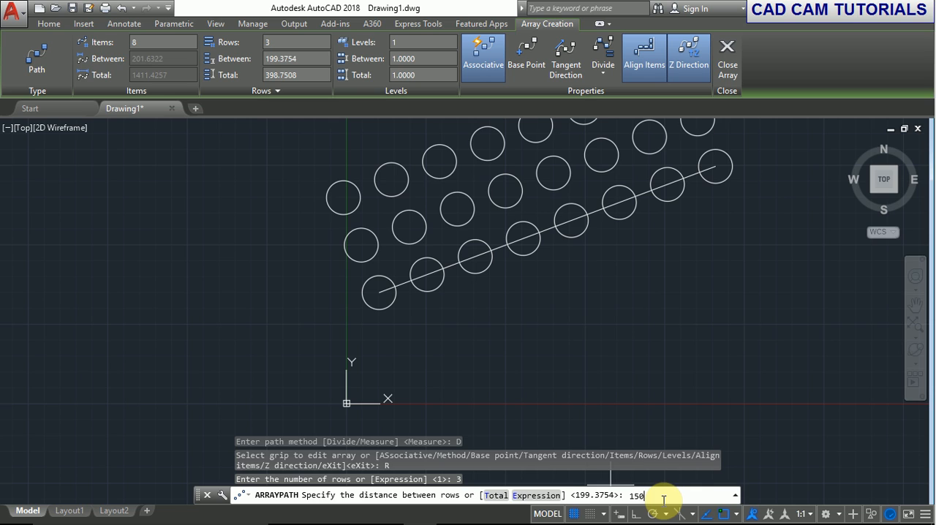
key("Return")
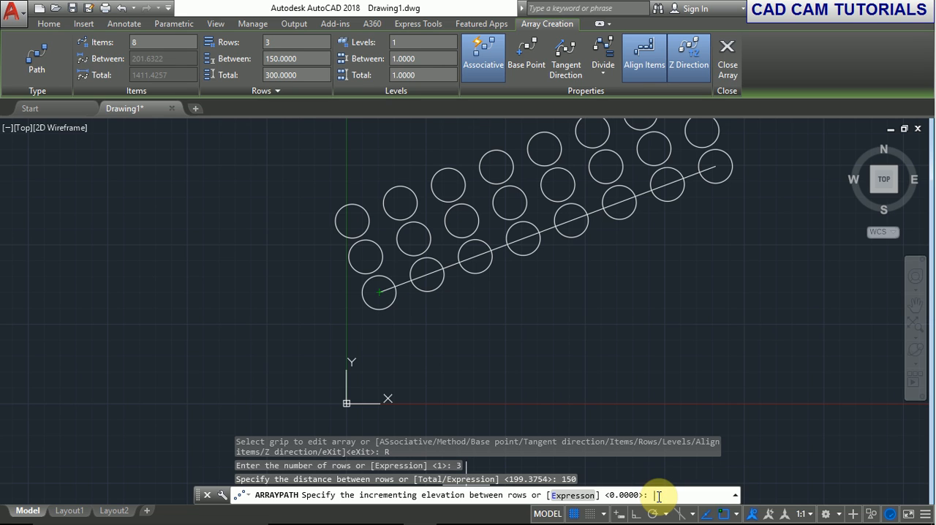
type("0")
key("Return")
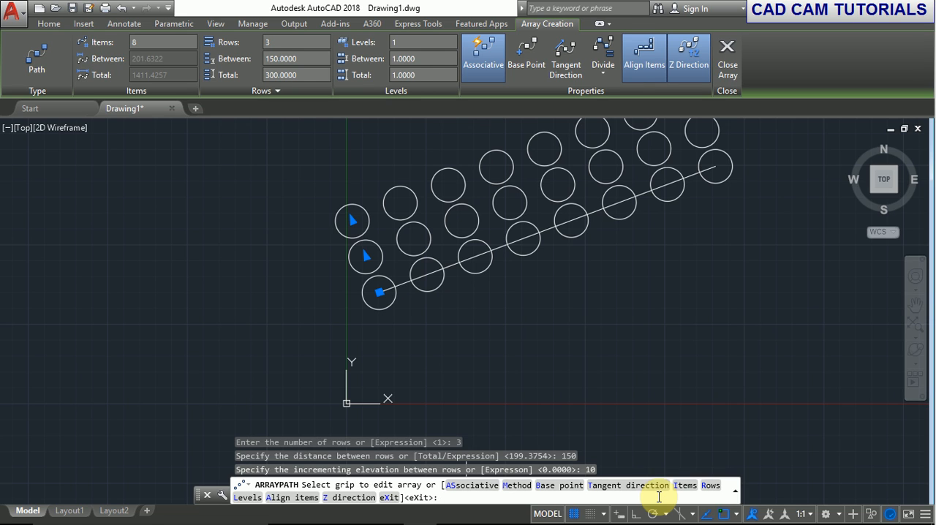
key("Return")
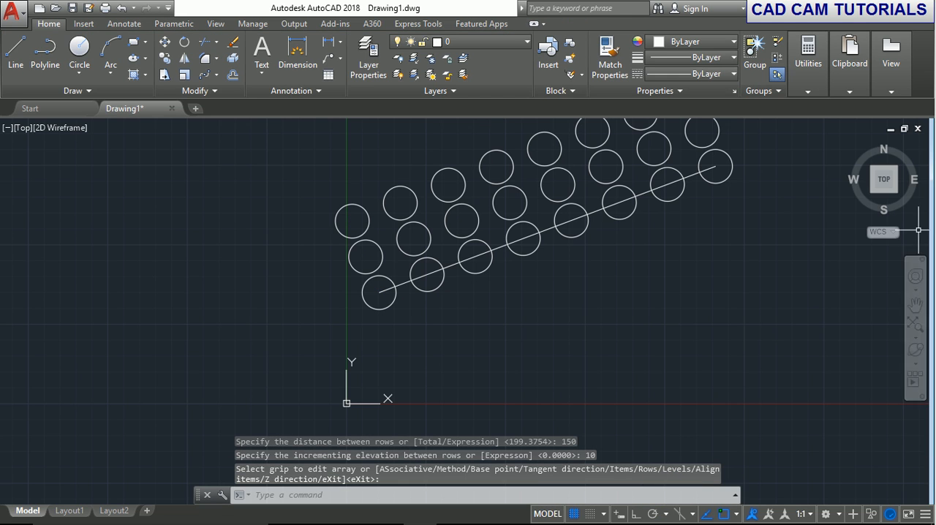
Inspect the elevation steps between the path array's rows in the front and left views.
left_click(892, 193)
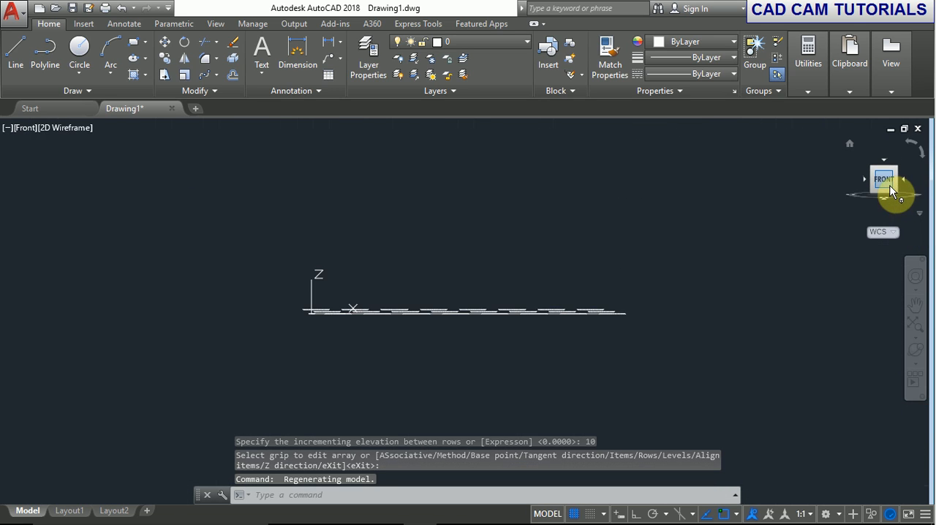
left_click(887, 183)
scroll(463, 306, "up", 2)
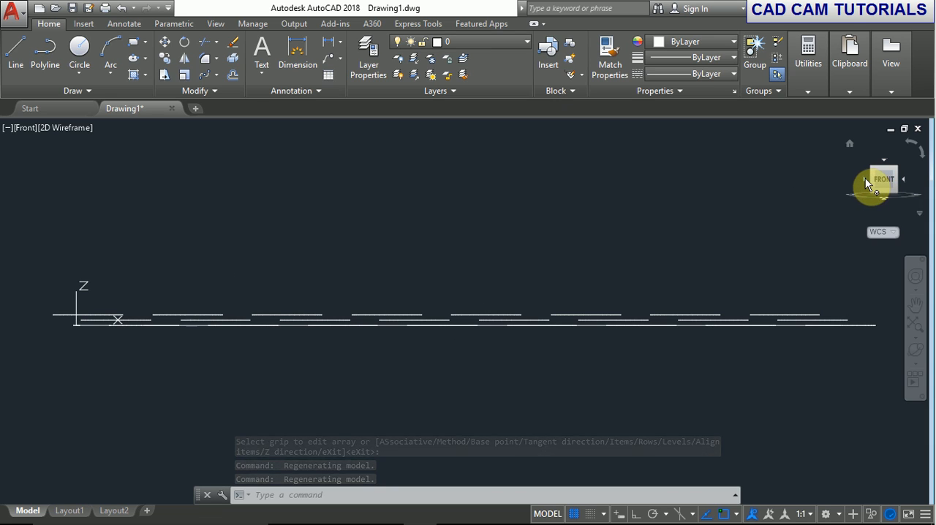
left_click(865, 181)
scroll(504, 307, "up", 5)
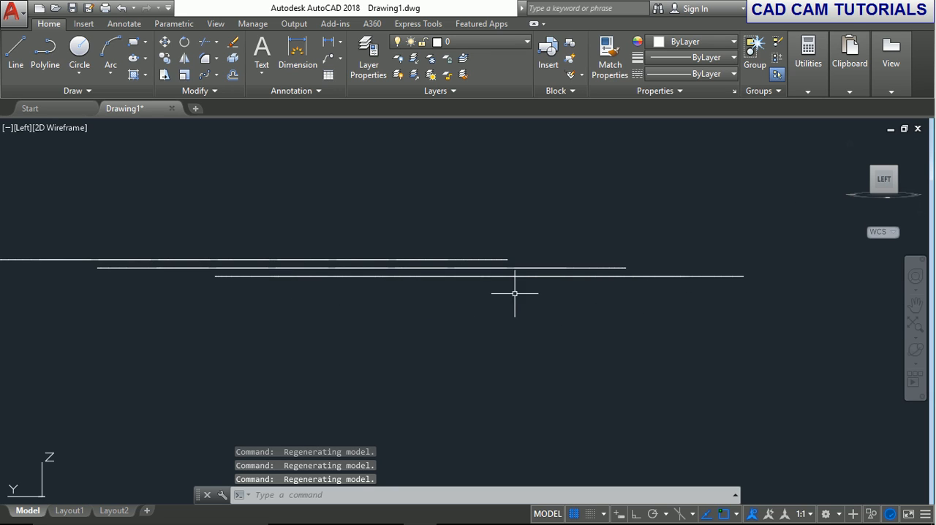
scroll(515, 289, "down", 2)
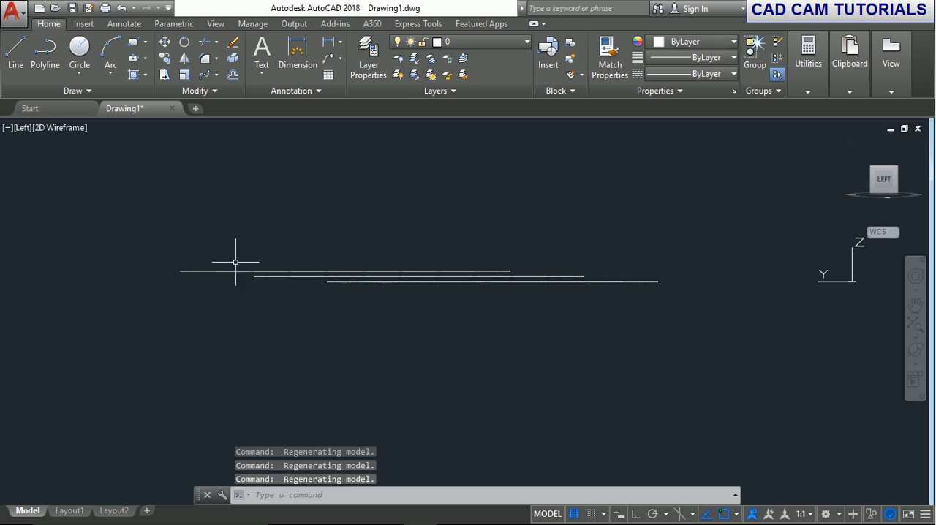
Undo the view changes to return to the top view, and redo the line and path array removed along the way.
left_click(120, 8)
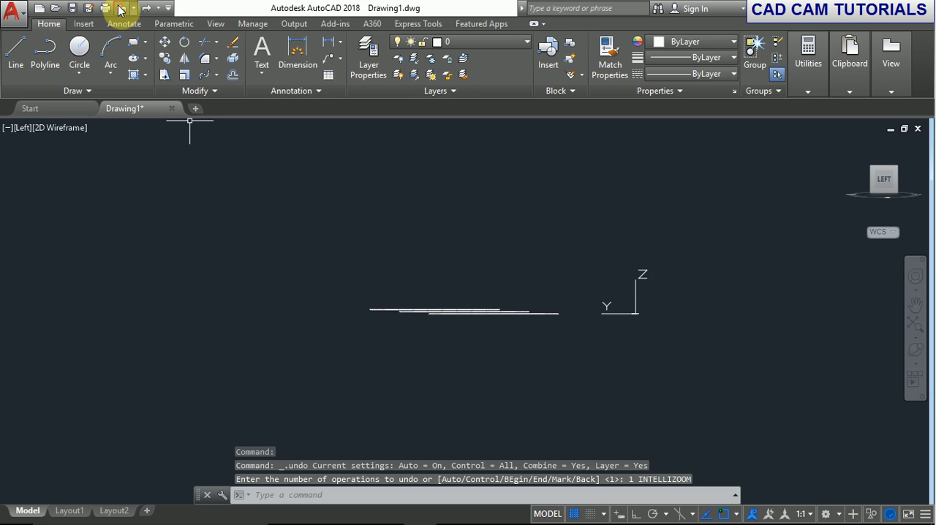
left_click(121, 9)
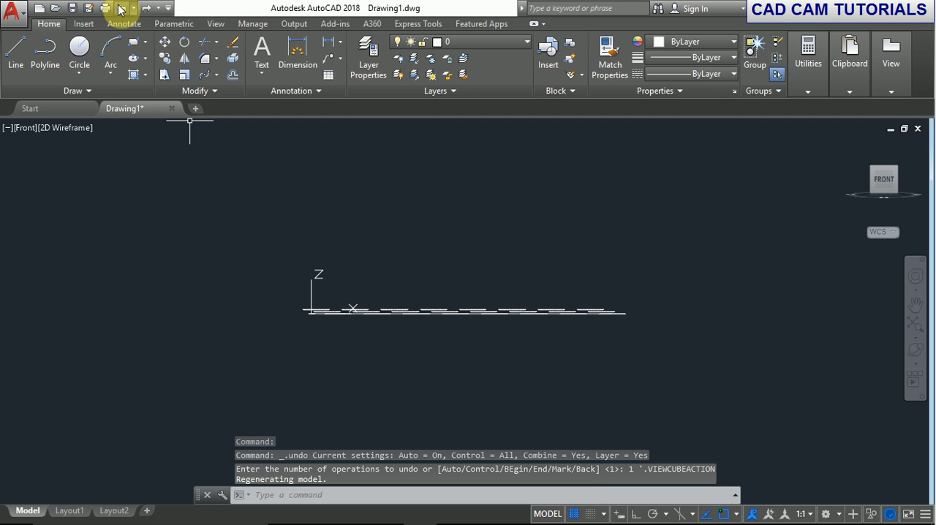
left_click(121, 9)
left_click(121, 9)
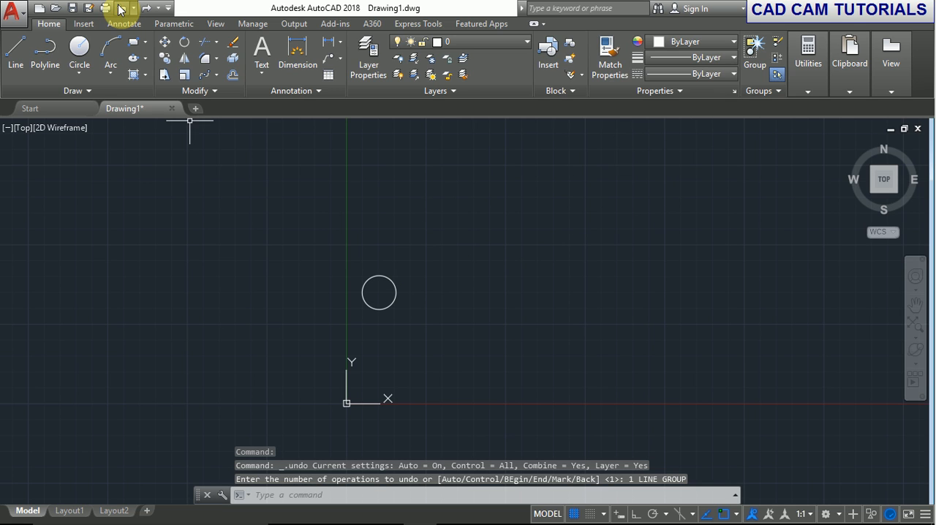
left_click(147, 9)
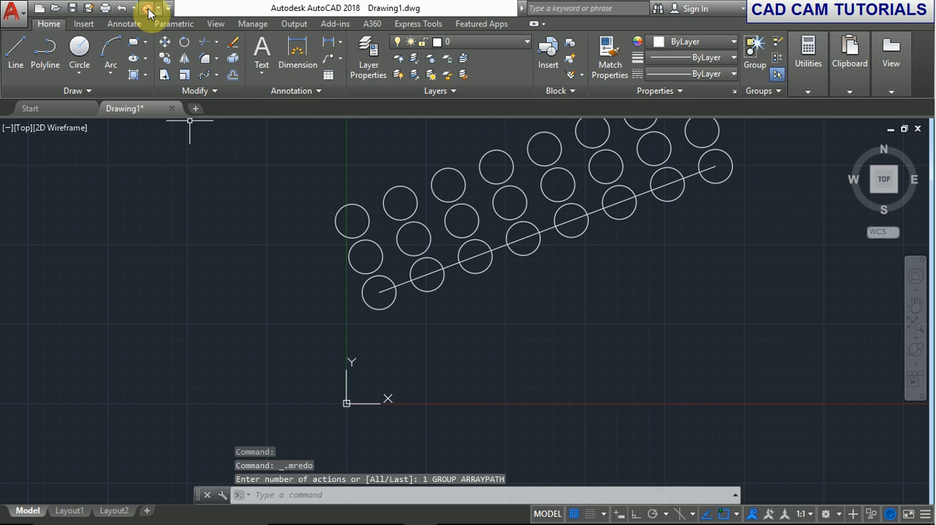
Undo the path array of the circle and delete the slanted line it followed.
left_click(383, 205)
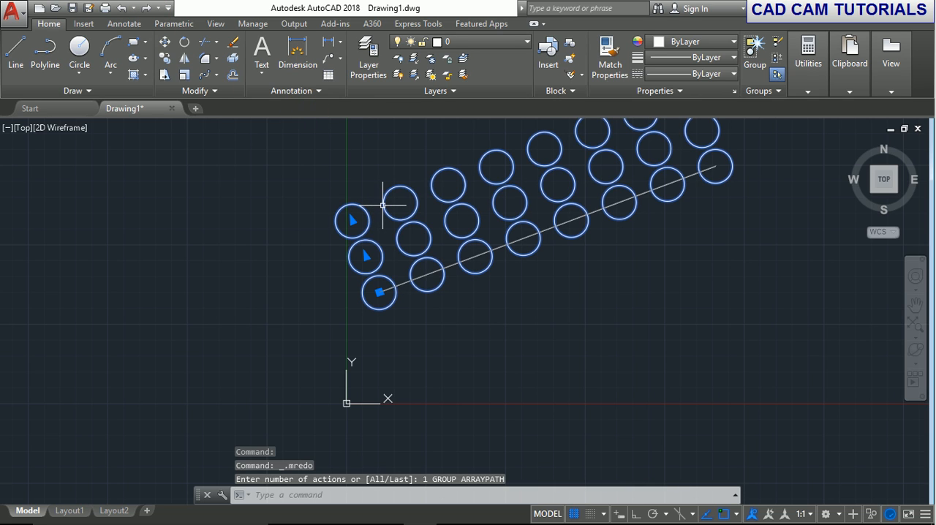
left_click(121, 9)
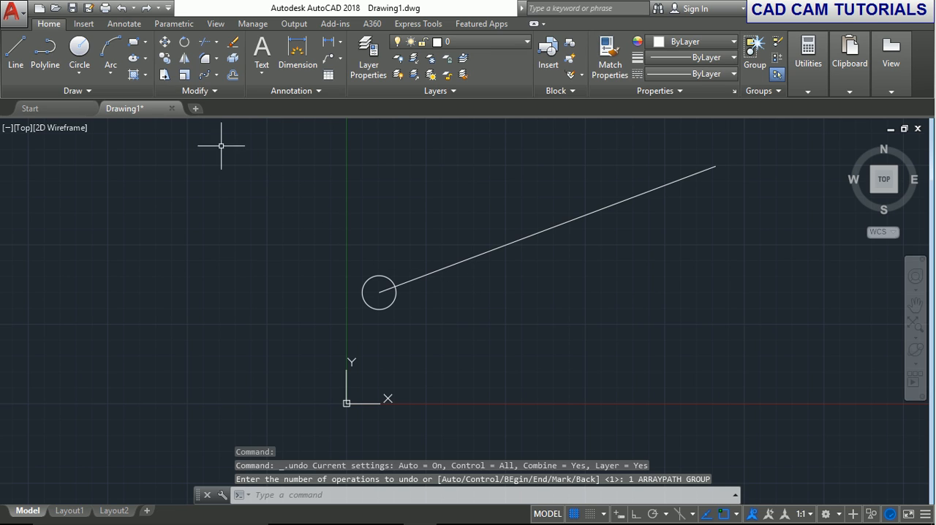
left_click(217, 75)
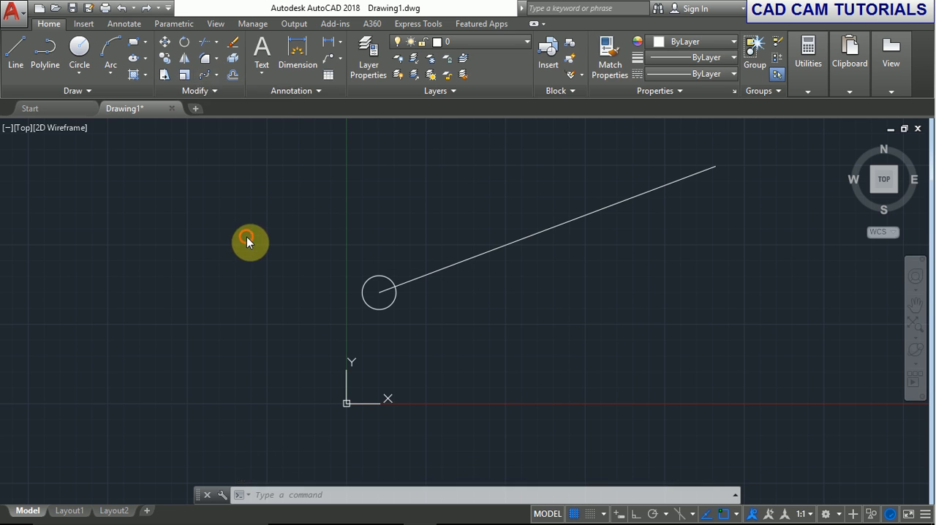
left_click(453, 264)
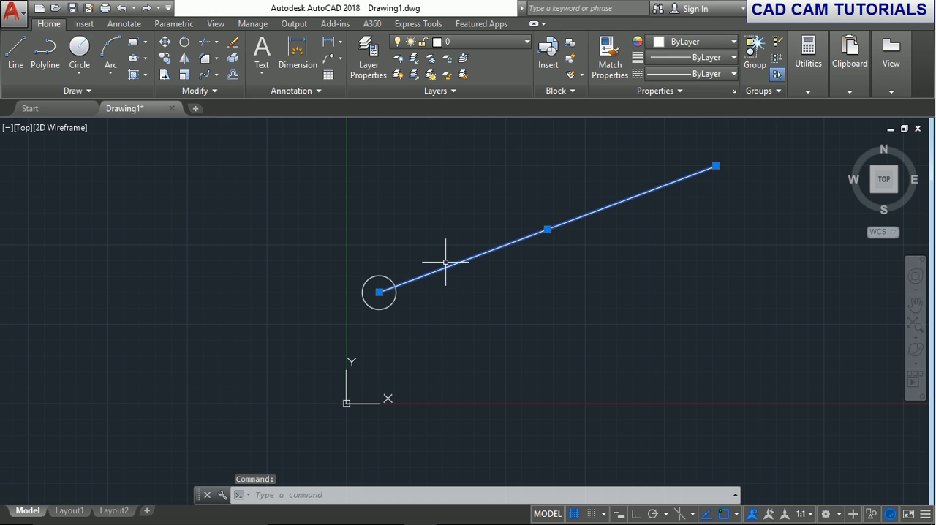
key("Delete")
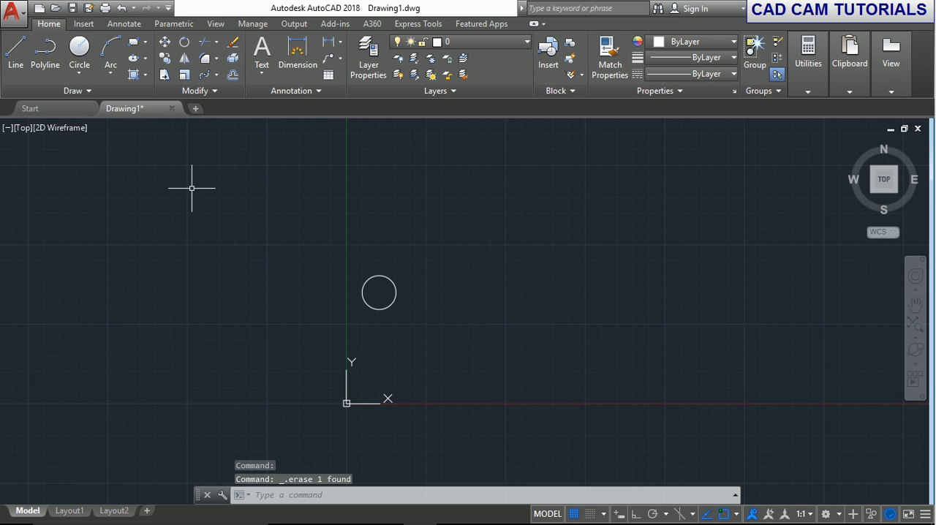
Draw a single, nearly horizontal line just below the circle, crossing the Y axis above the origin.
left_click(18, 51)
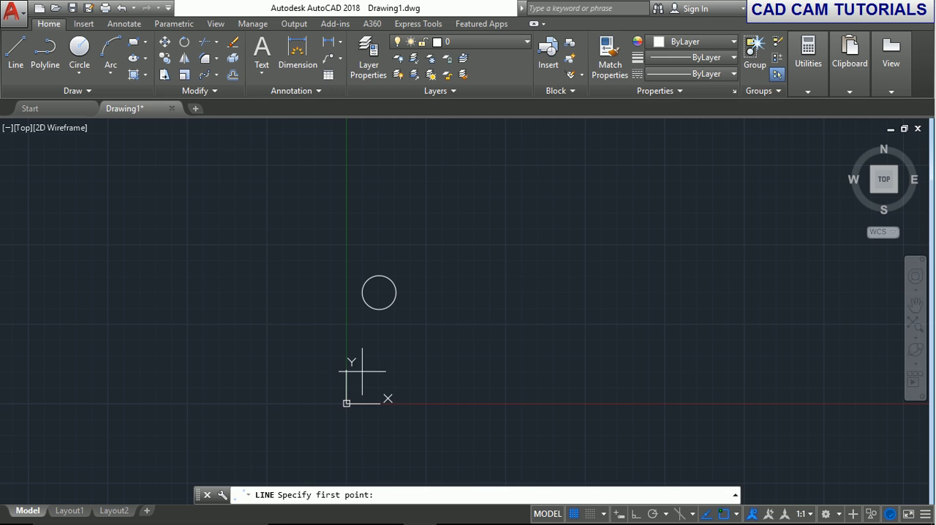
left_click(314, 342)
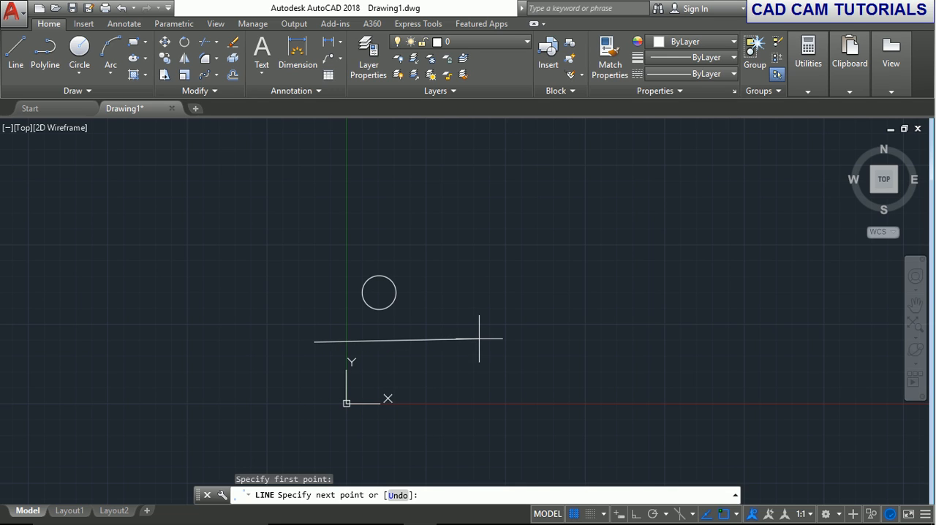
left_click(479, 339)
right_click(480, 339)
left_click(504, 346)
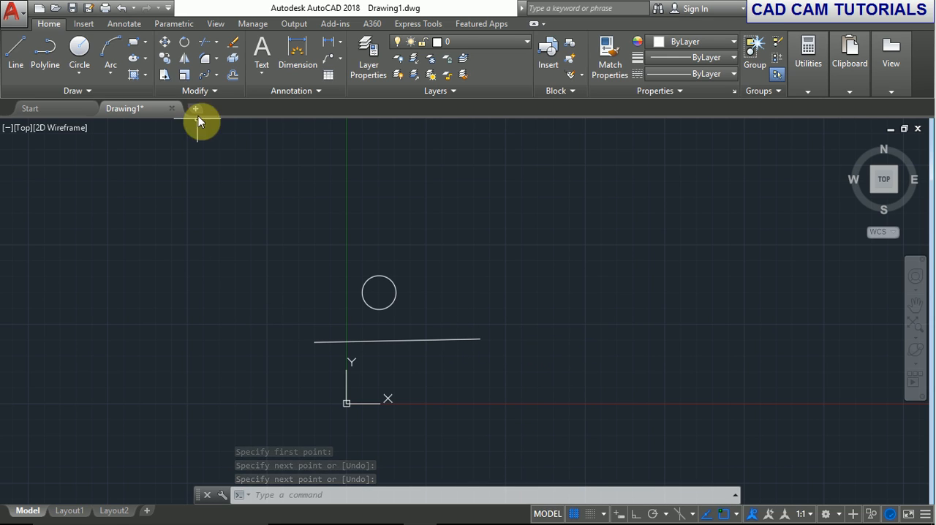
Create a polar array of the circle with its center point at the origin 0,0.
left_click(219, 78)
left_click(229, 150)
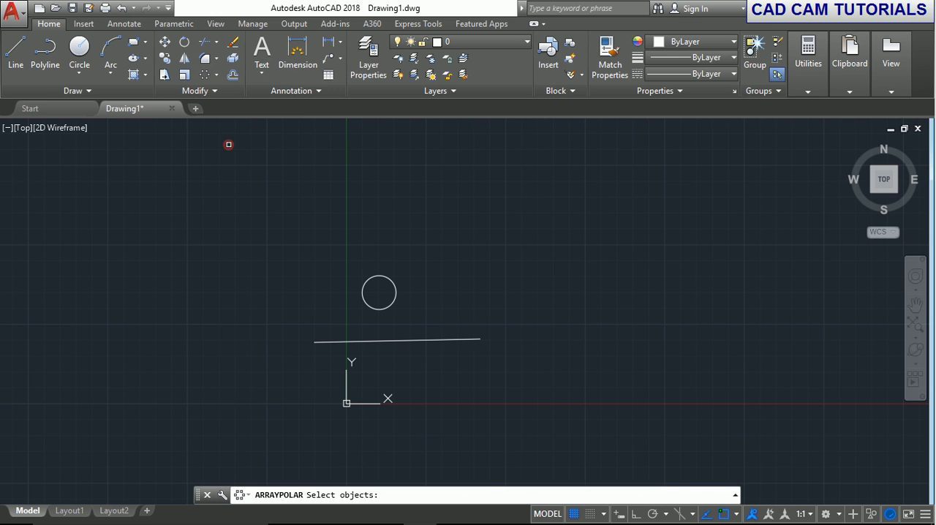
left_click(395, 296)
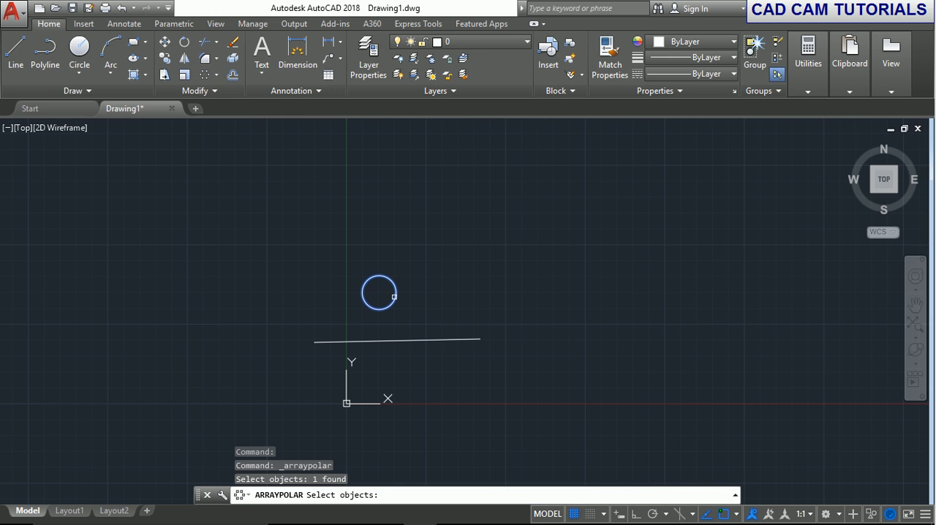
key("Return")
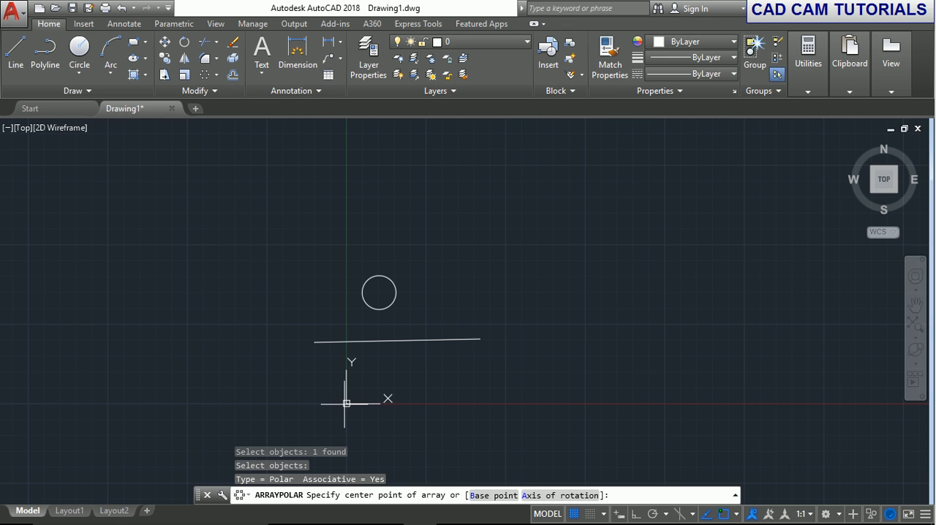
left_click(736, 513)
left_click(735, 295)
key("Return")
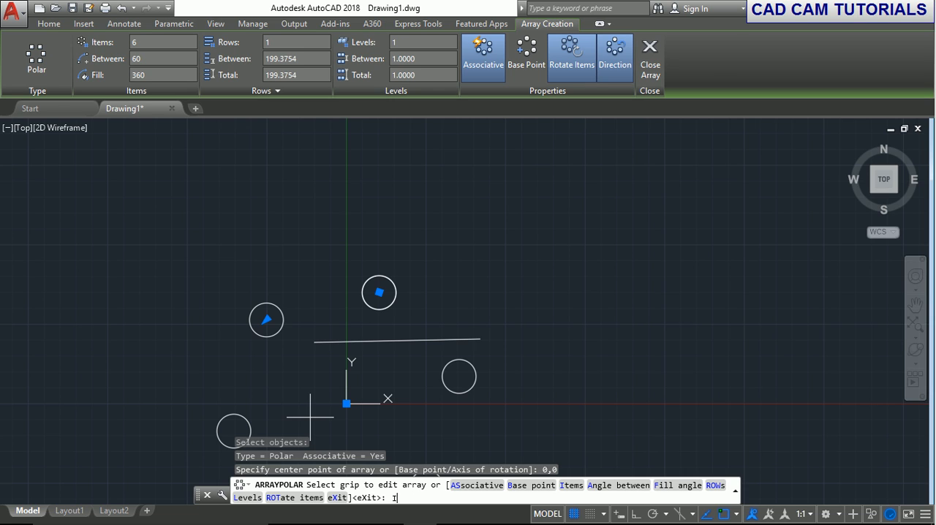
Set the polar array to 8 items and finish it.
type("I")
key("Return")
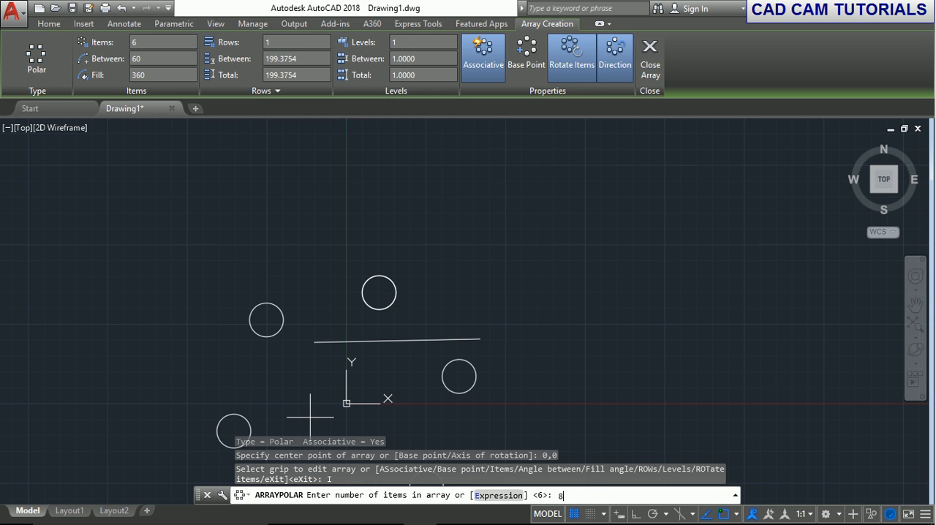
key("Return")
key("Return")
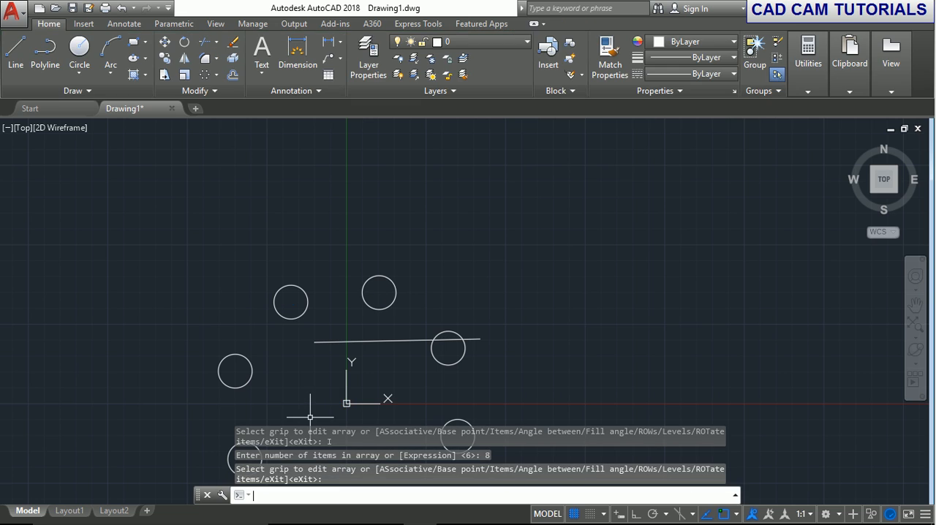
scroll(343, 328, "down", 3)
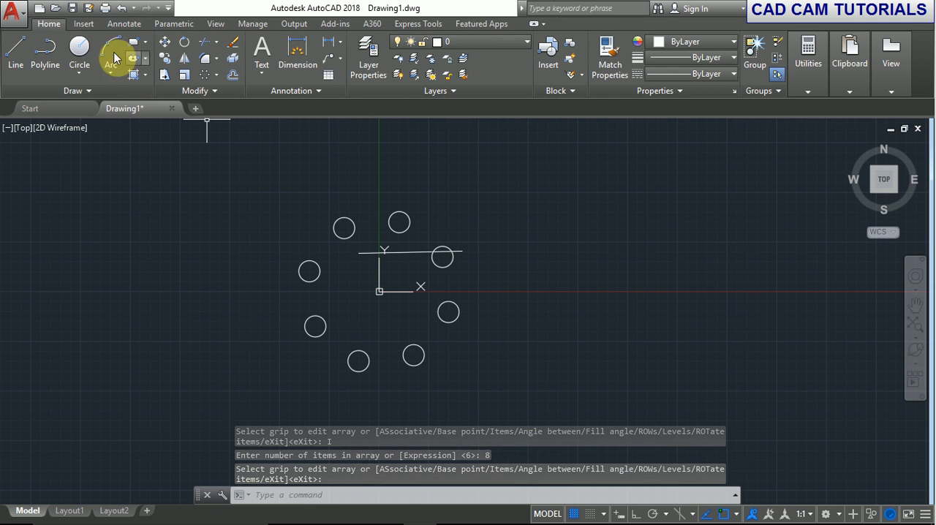
Undo the origin-centered array and polar array the circle about an axis of rotation running between the line's two endpoints.
left_click(120, 8)
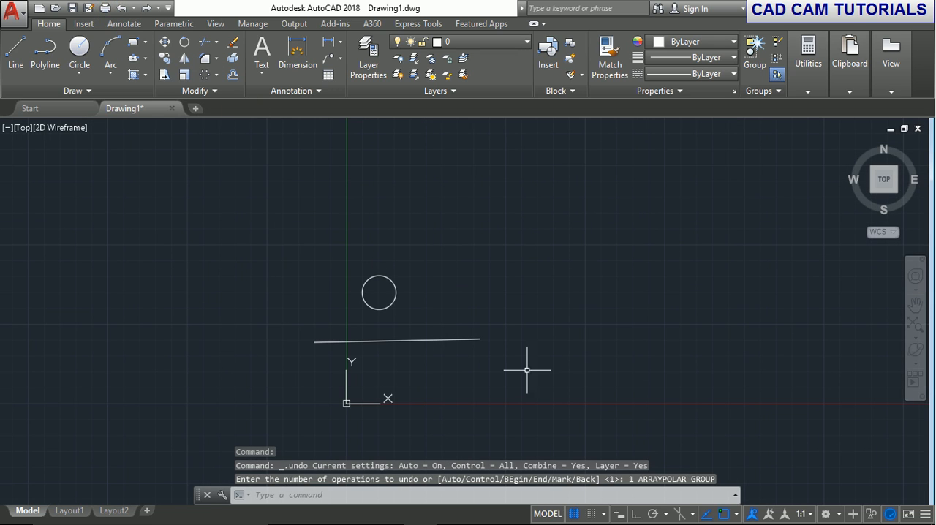
left_click(208, 75)
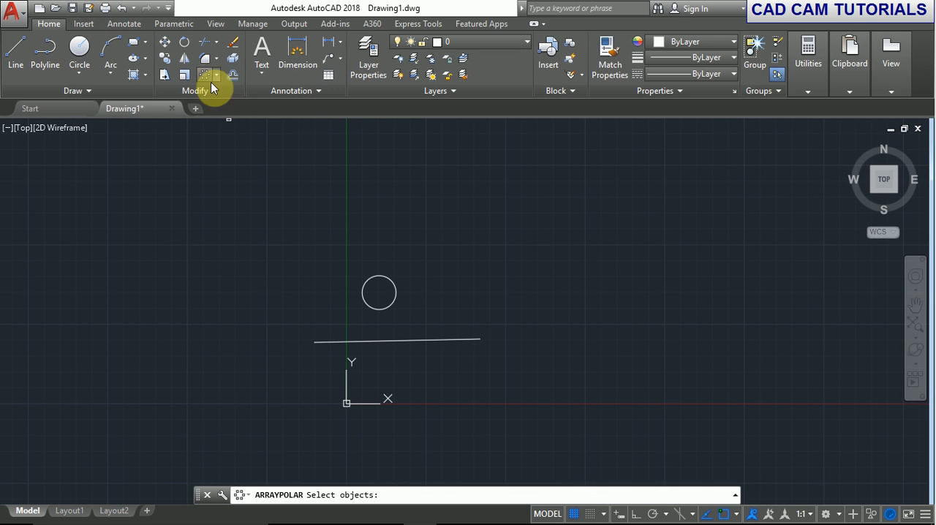
left_click(384, 308)
key("Return")
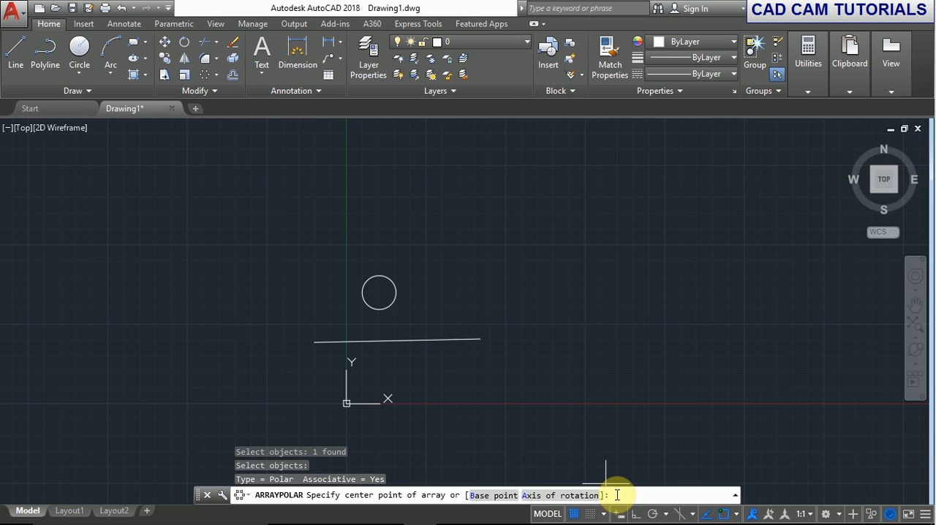
type("A")
key("Return")
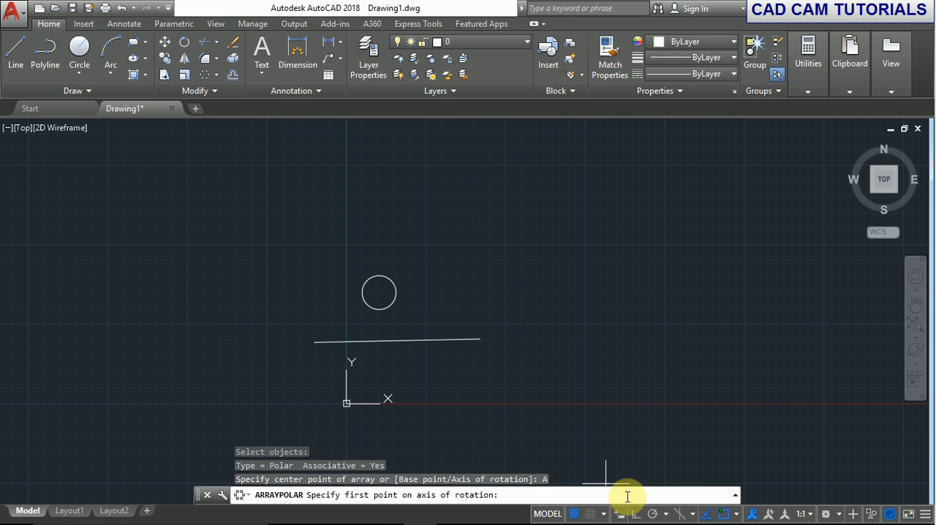
left_click(315, 342)
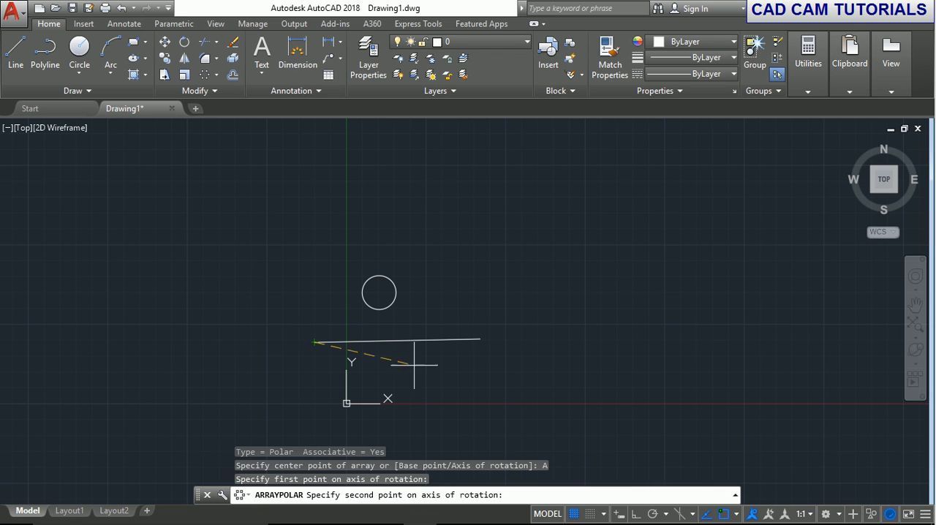
left_click(480, 338)
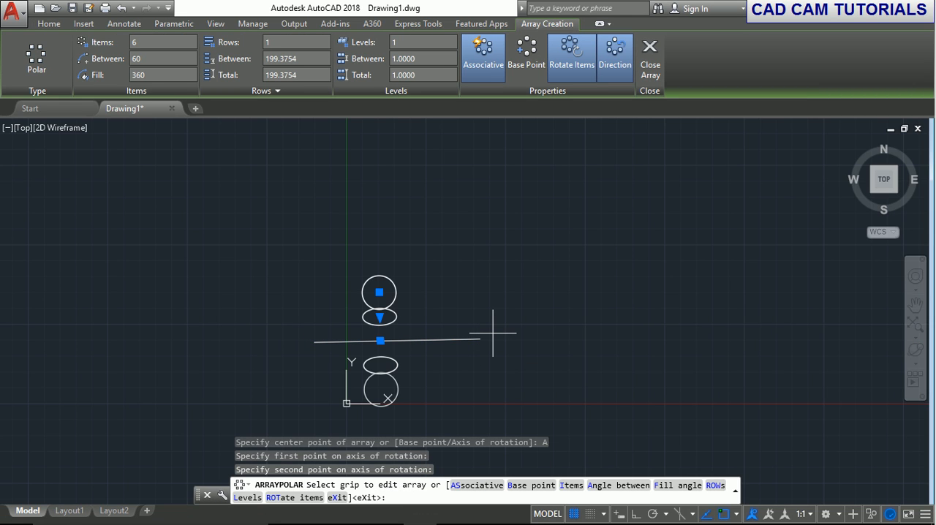
Set the axis-based polar array to 10 items and finish the array.
key("Return")
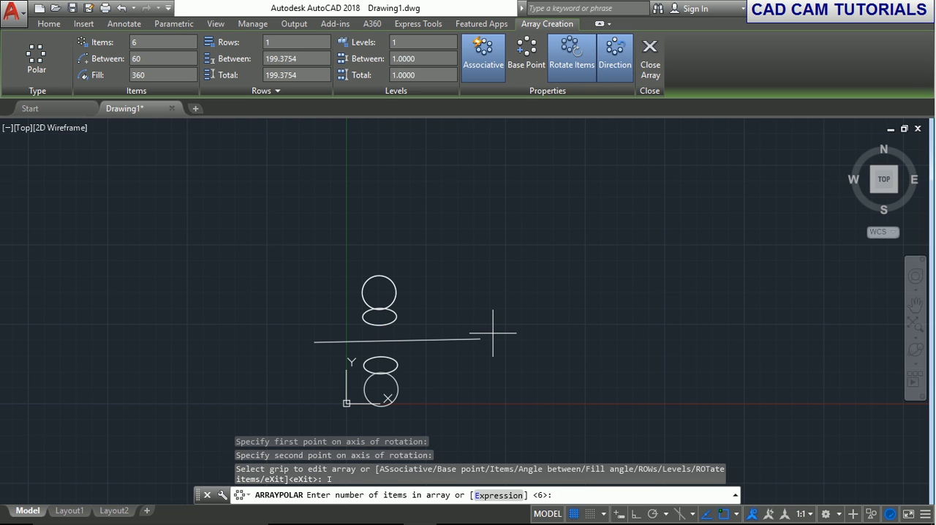
key("Return")
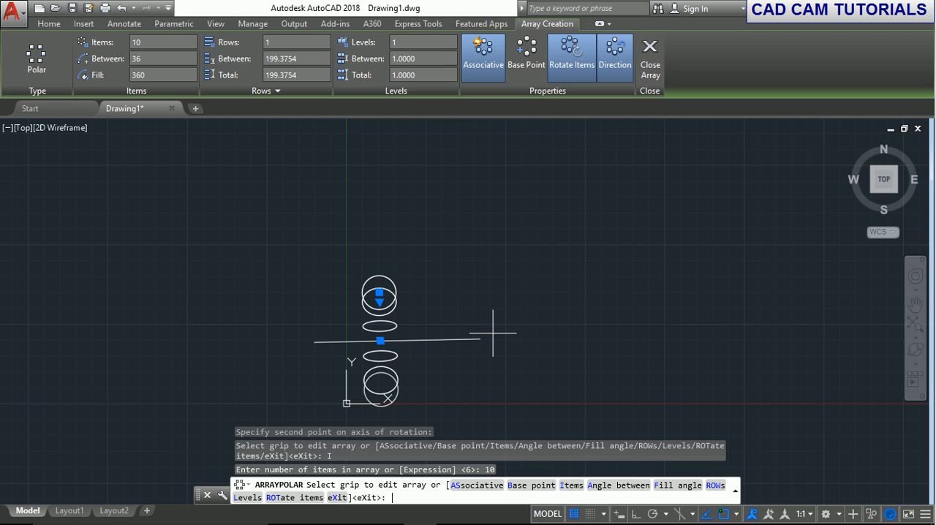
key("Return")
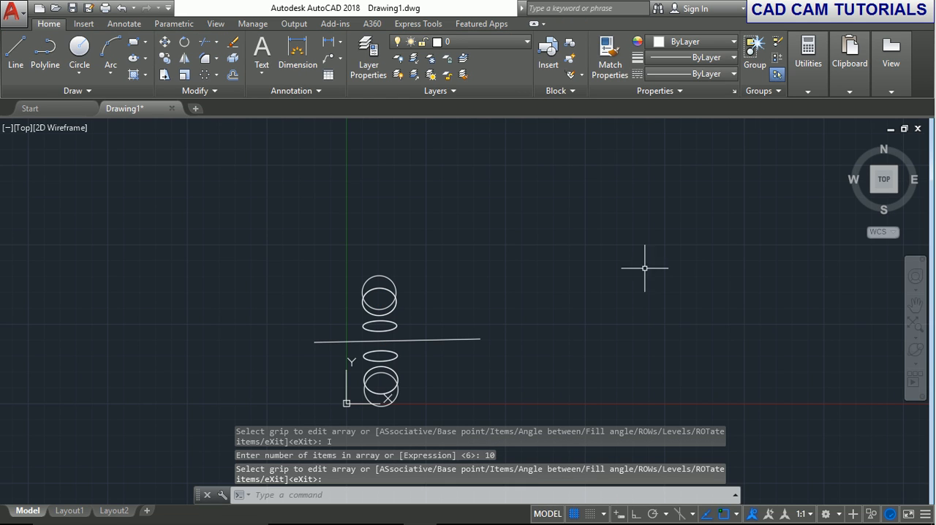
Inspect with Free Orbit how the arrayed circles are arranged around the line when seen from its end.
left_click(916, 363)
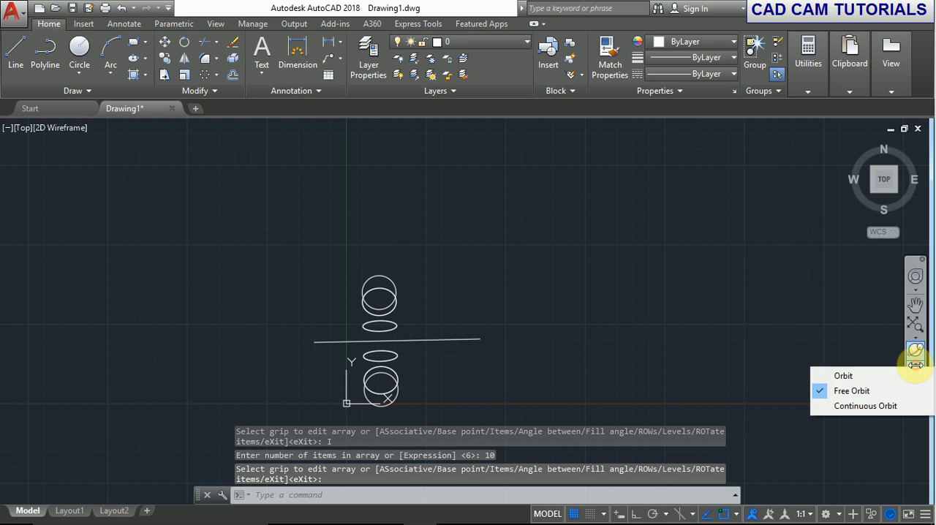
left_click(841, 390)
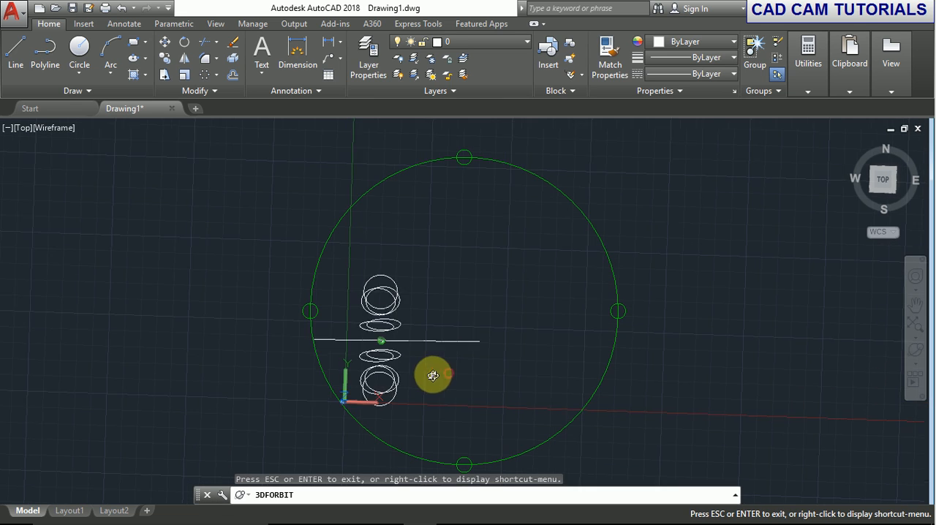
left_click_drag(434, 372, 374, 292)
right_click(356, 218)
left_click(369, 225)
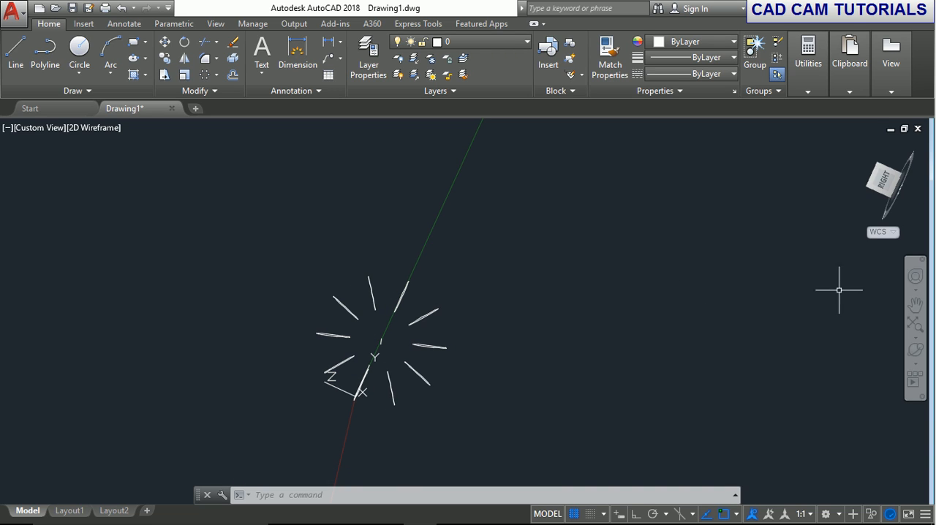
Undo the orbit to return to the top view, and undo the polar array around the line.
left_click(217, 76)
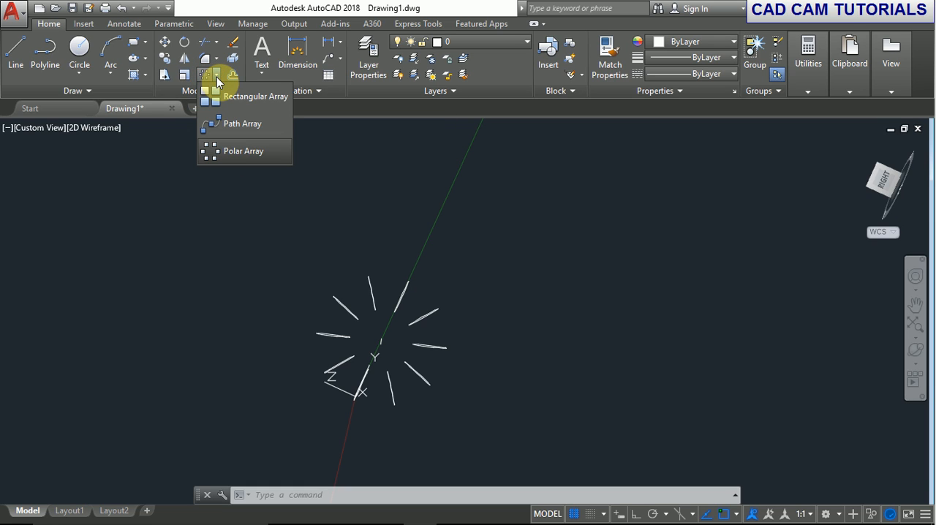
left_click(466, 205)
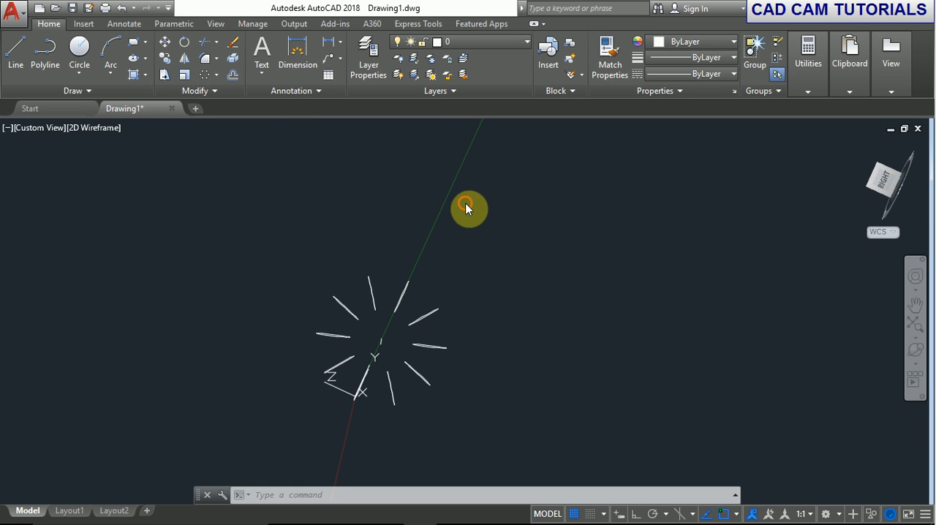
key("ctrl+z")
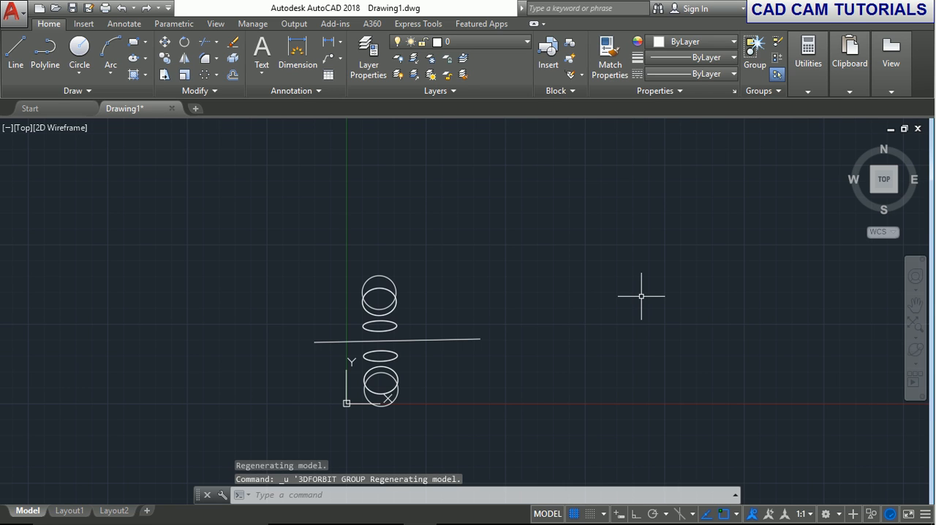
key("ctrl+z")
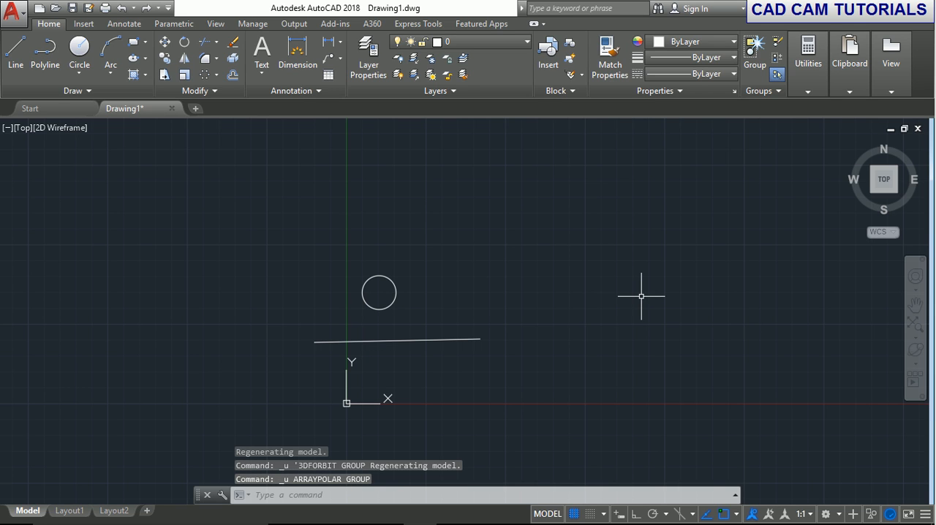
Create a polar array of the circle using its own center as the array's center point.
left_click(204, 76)
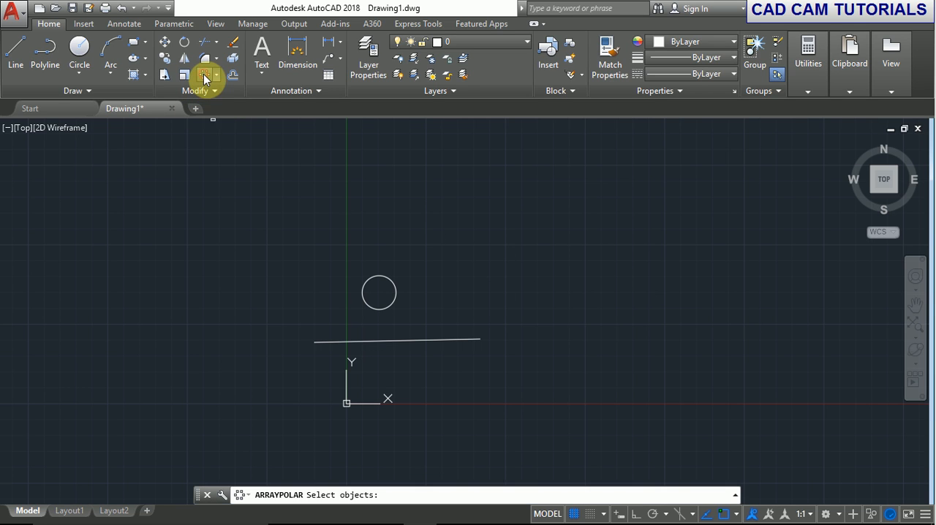
left_click(369, 304)
key("Return")
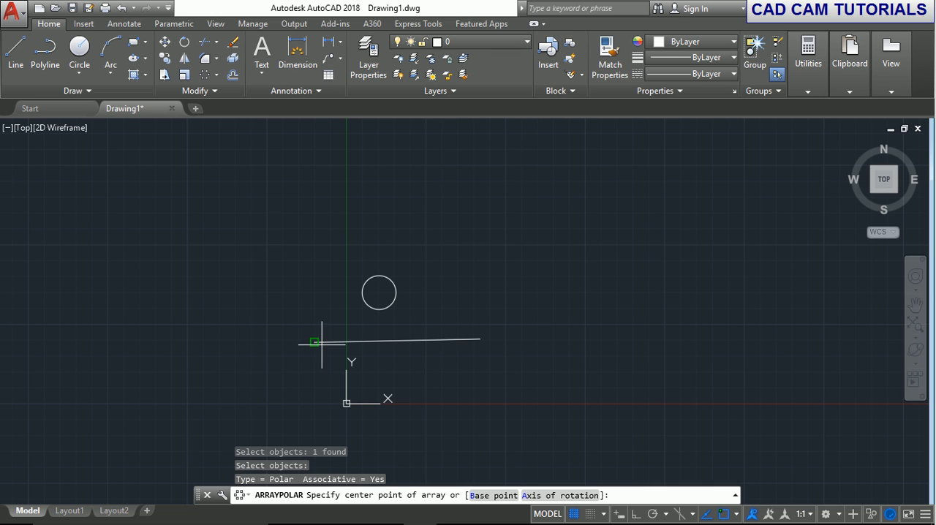
left_click(380, 292)
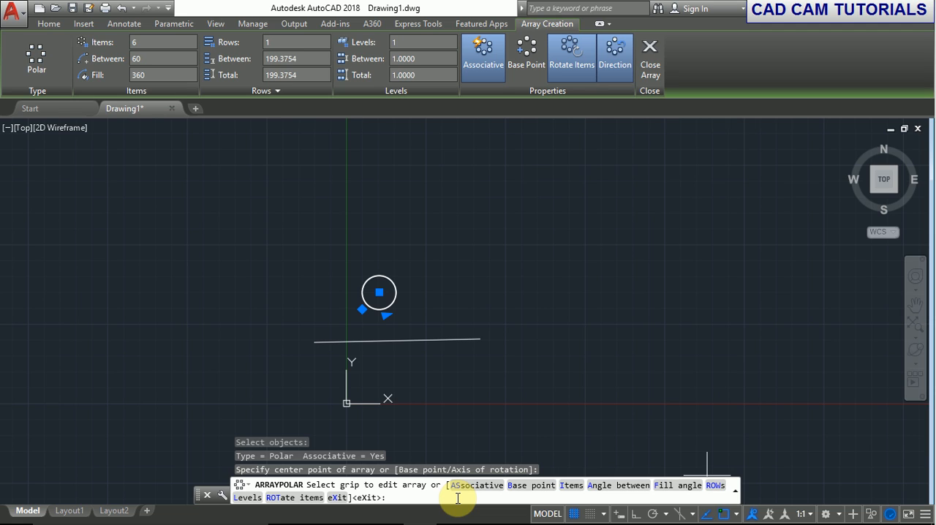
Give the polar array 5 rows spaced 100 apart, keep the default incrementing elevation, and finish the array.
type("ROW")
key("Return")
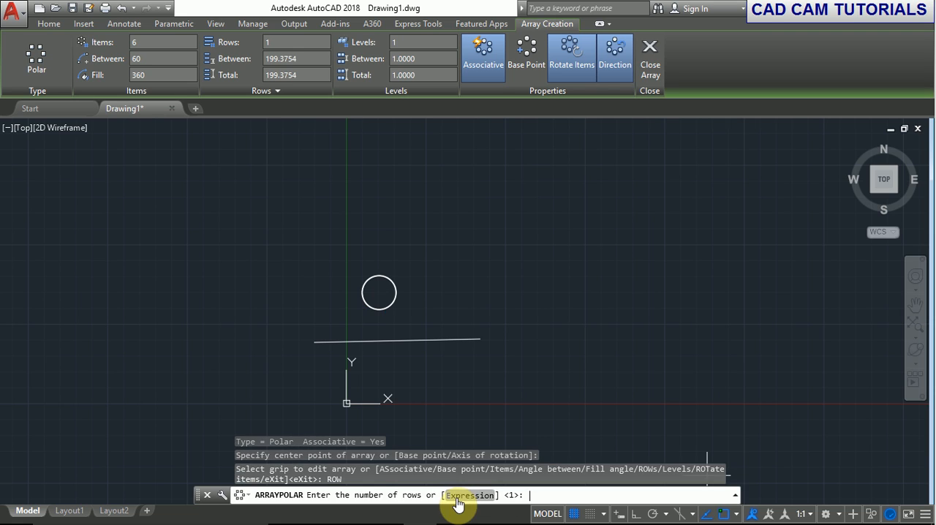
type("5")
key("Return")
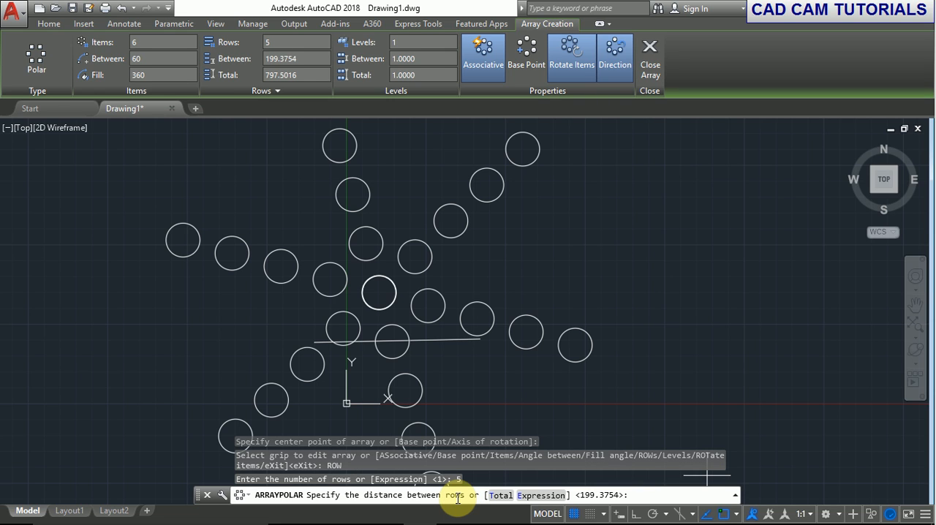
type("100")
key("Return")
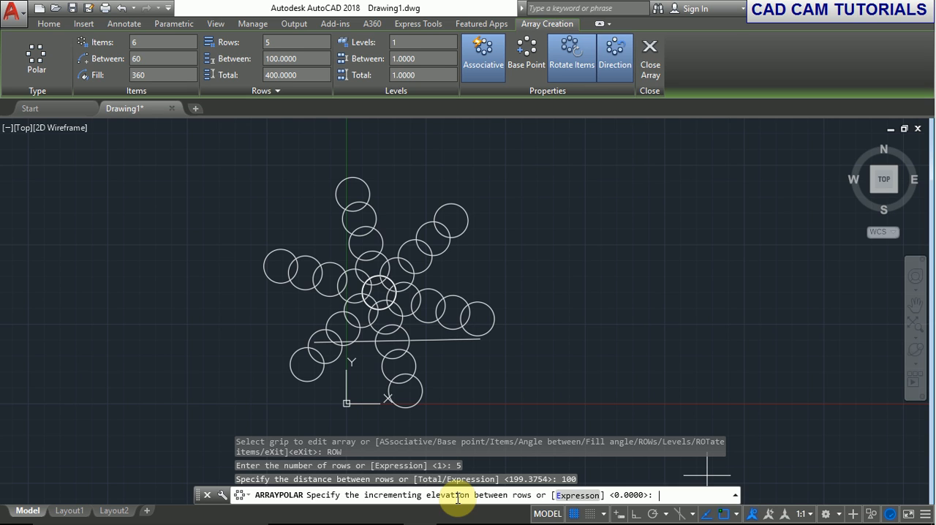
key("Return")
key("Return")
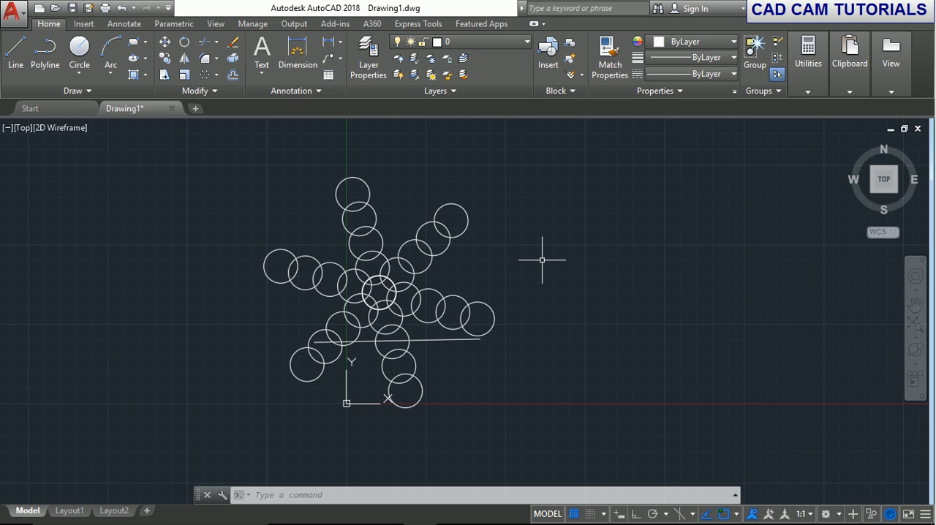
Undo the multi-row polar array and the earlier commands back through the drawing of the line and circle.
key("ctrl+z")
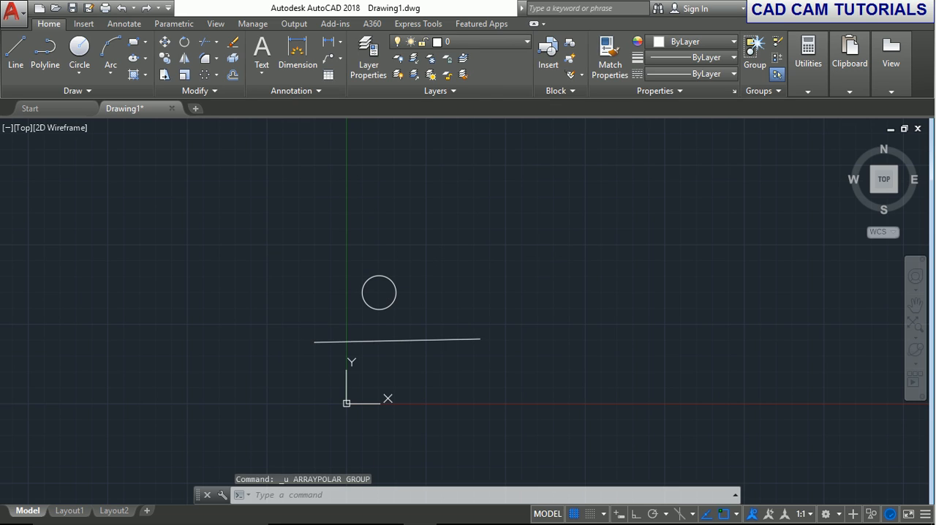
key("ctrl+z")
key("ctrl+z")
key("ctrl+z")
key("ctrl+z")
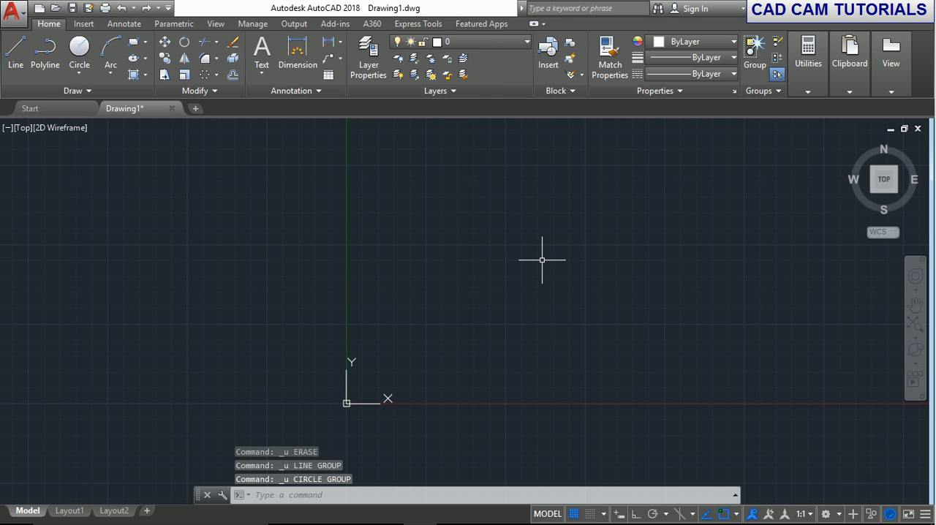